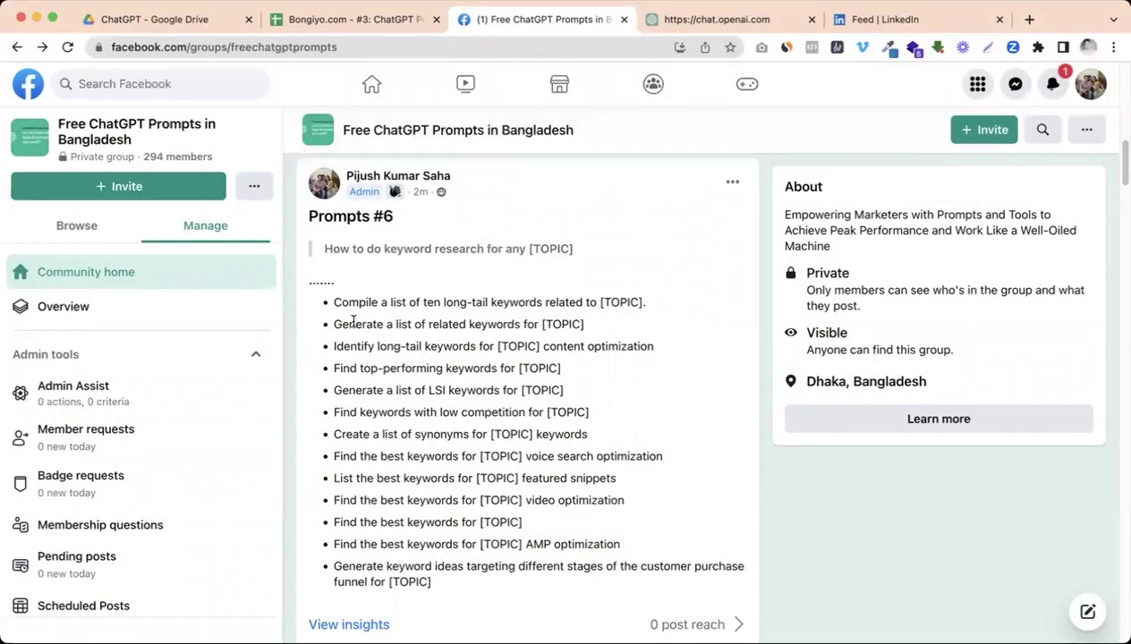
Highlight the Prompts #6 bullet asking for ten long-tail keywords related to [TOPIC].
scroll(354, 322, "down", 1)
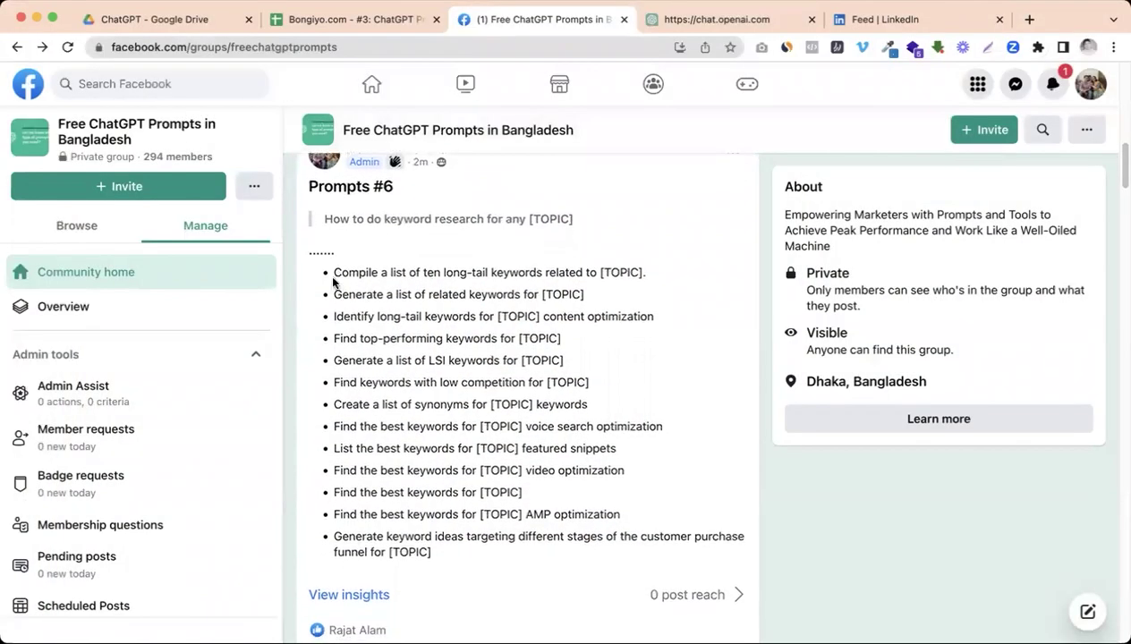
left_click_drag(333, 277, 642, 274)
Paste the long-tail prompt into ChatGPT with 'lens' as the topic, drop 'ten', and send it.
key("super+c")
left_click(711, 19)
key("super+v")
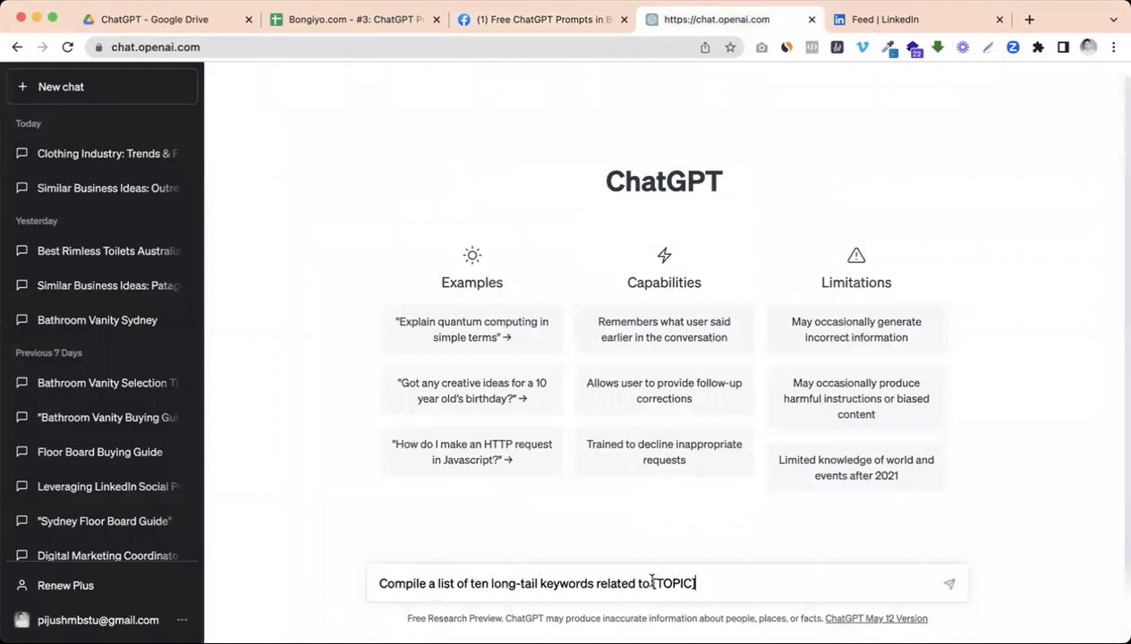
left_click_drag(652, 582, 696, 583)
type("lens")
left_click(703, 580)
double_click(473, 586)
key("BackSpace")
key("Return")
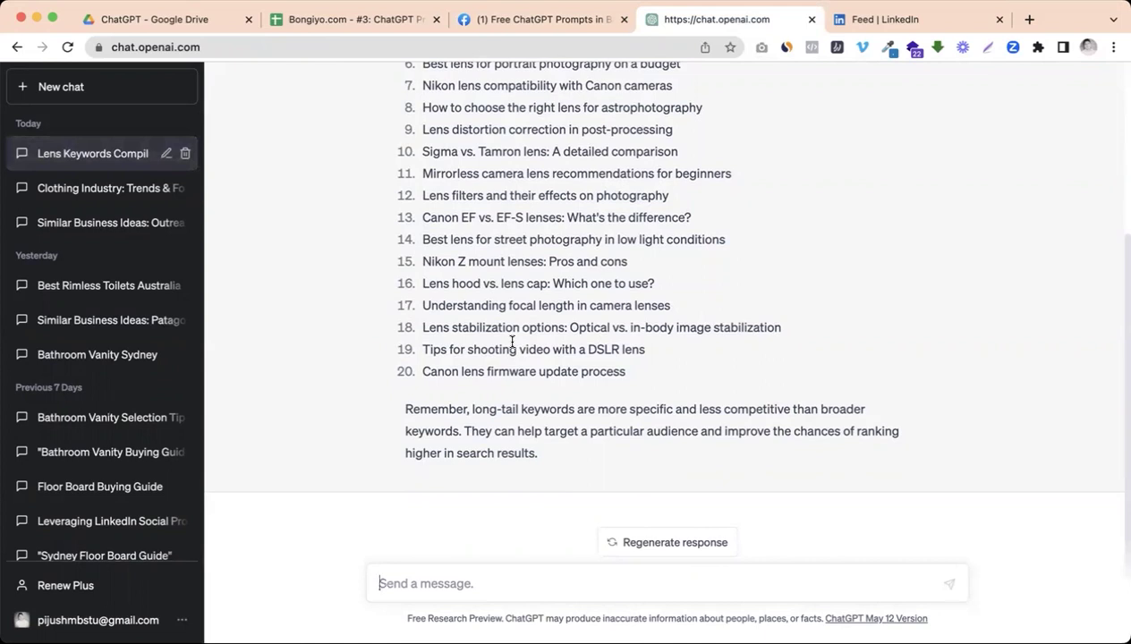
Send 'more' to get a second batch of 20 lens long-tail keywords and review them.
type("more")
key("Return")
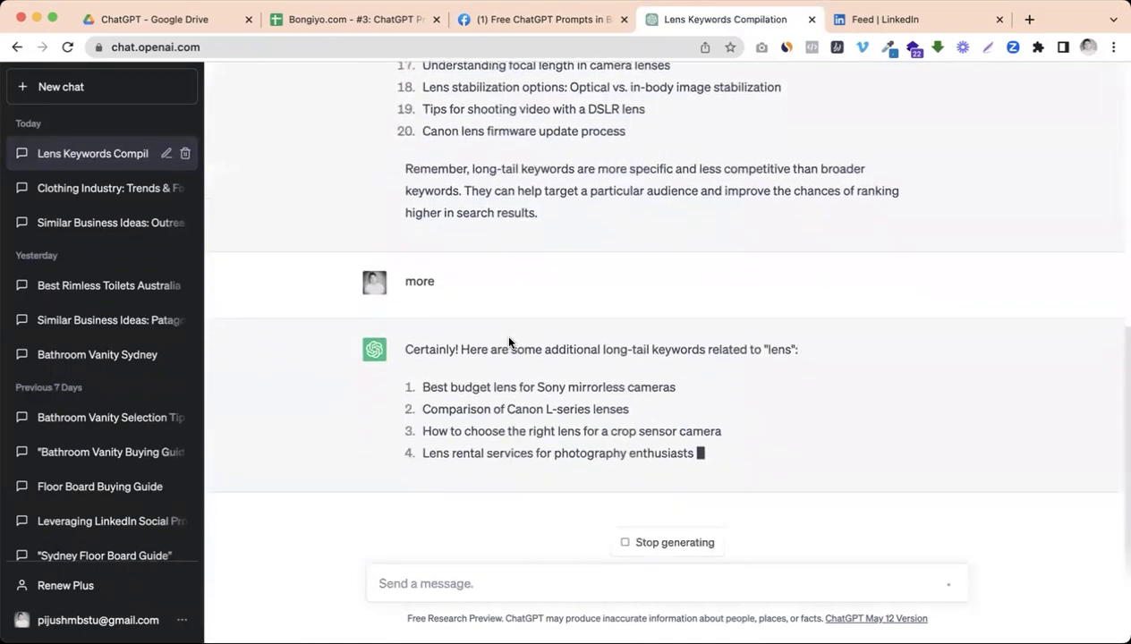
scroll(505, 331, "up", 3)
scroll(505, 331, "up", 5)
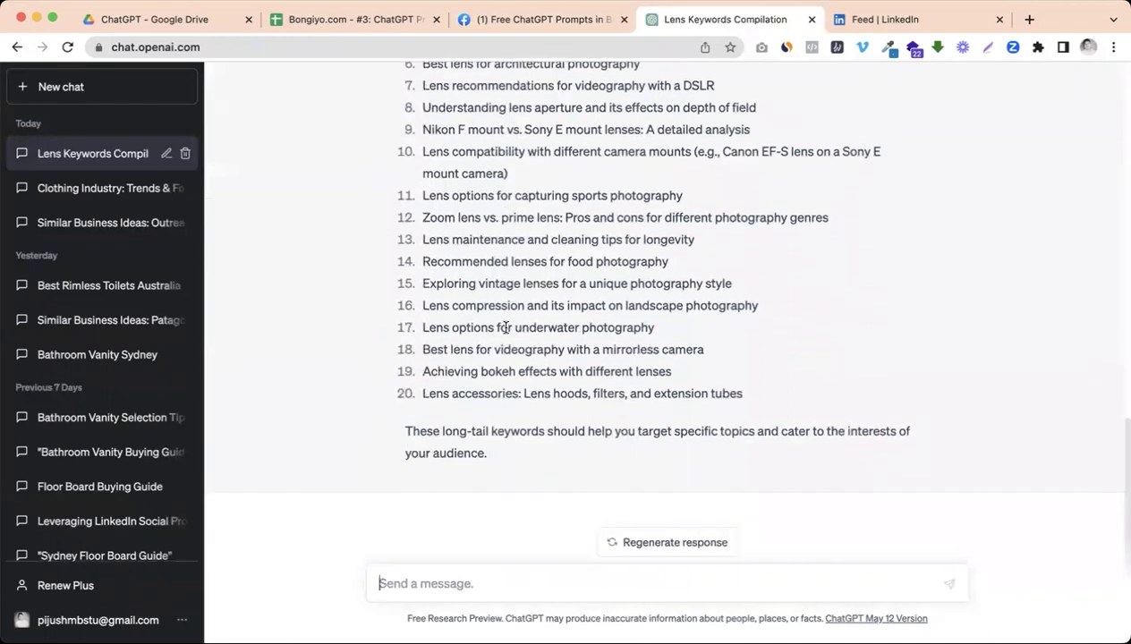
scroll(505, 327, "up", 5)
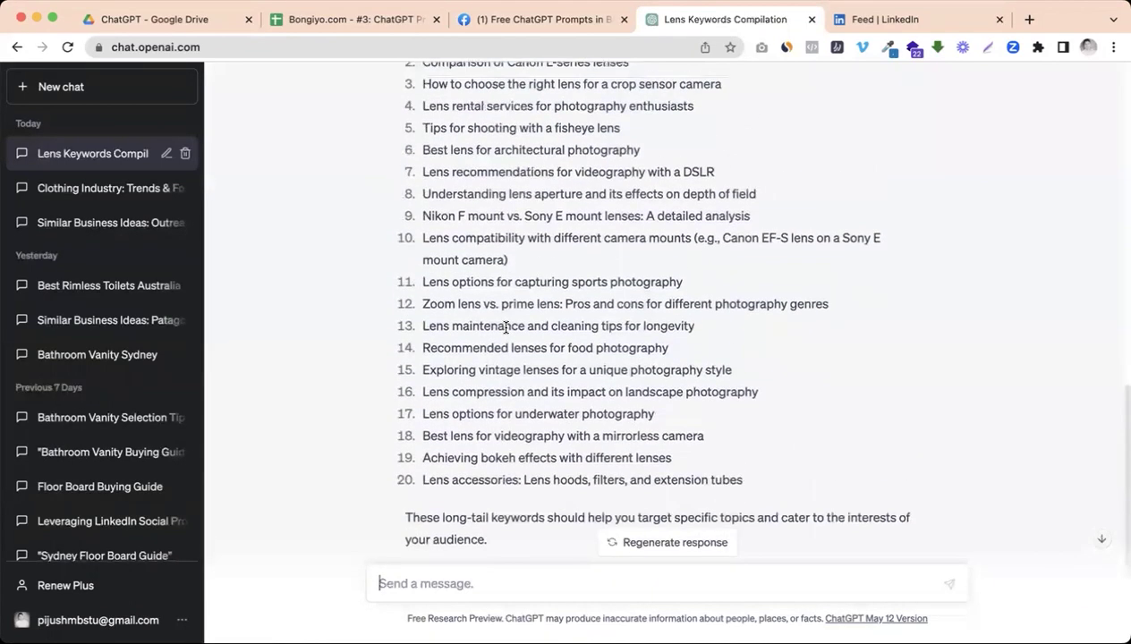
scroll(505, 328, "down", 5)
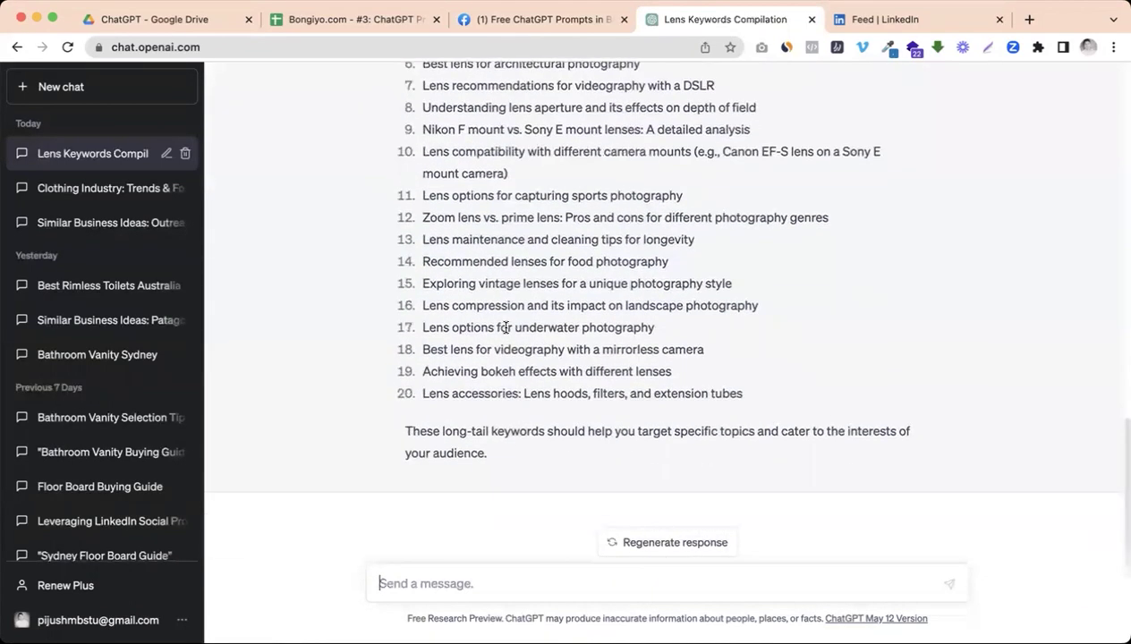
Send the related-keywords prompt in ChatGPT with 'landscape photography' from item 16 as the topic.
left_click(541, 25)
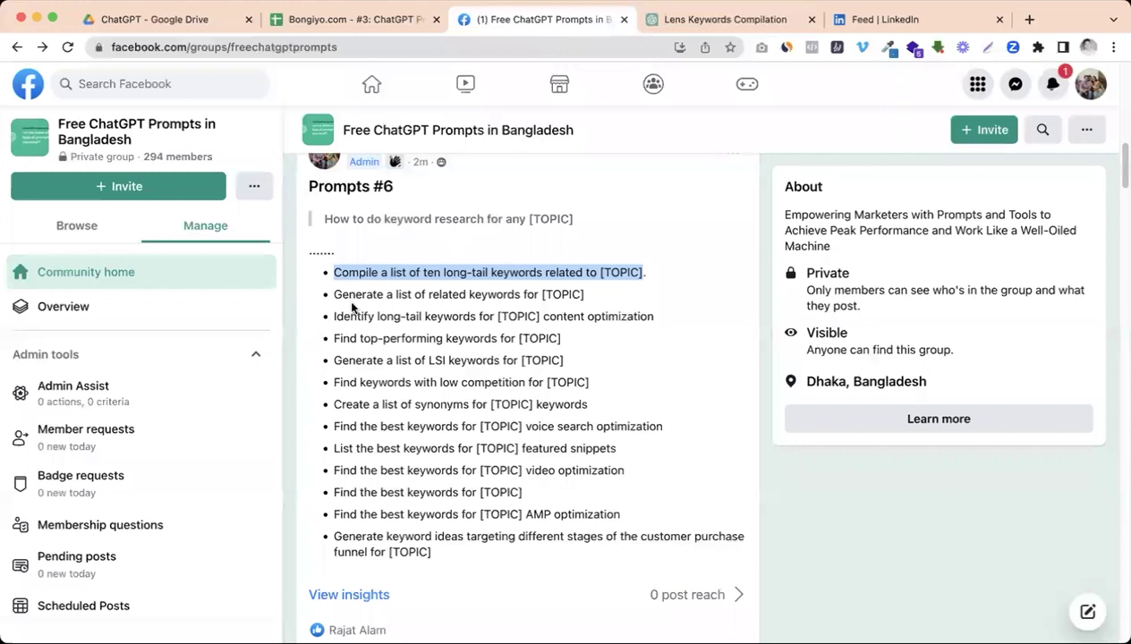
left_click_drag(333, 294, 539, 298)
key("ctrl+Tab")
key("super+v")
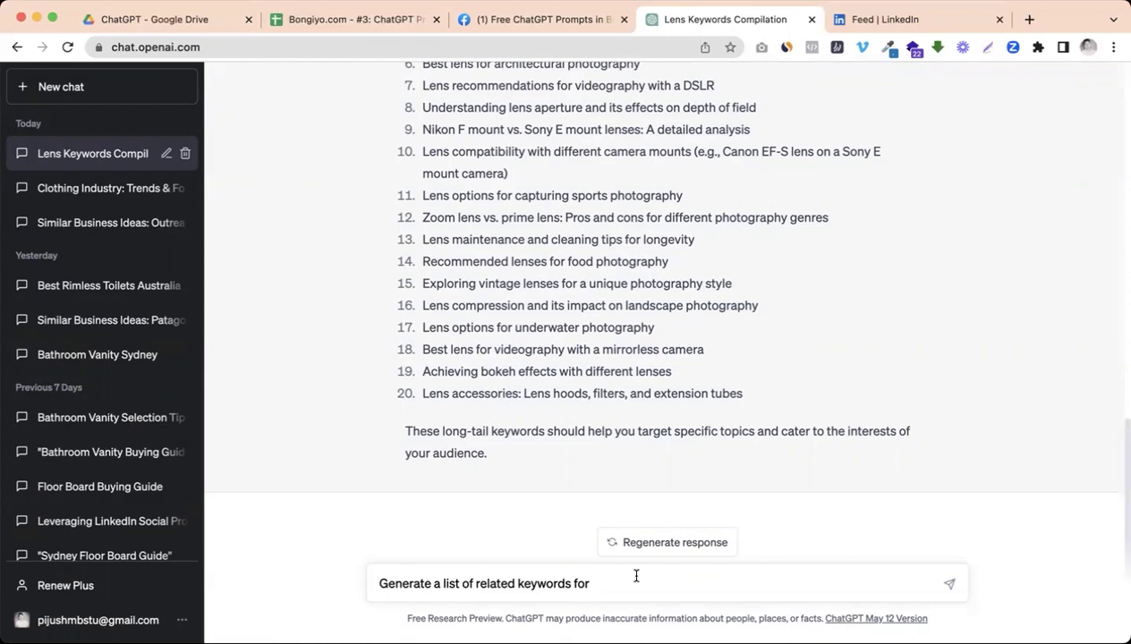
left_click_drag(758, 306, 625, 305)
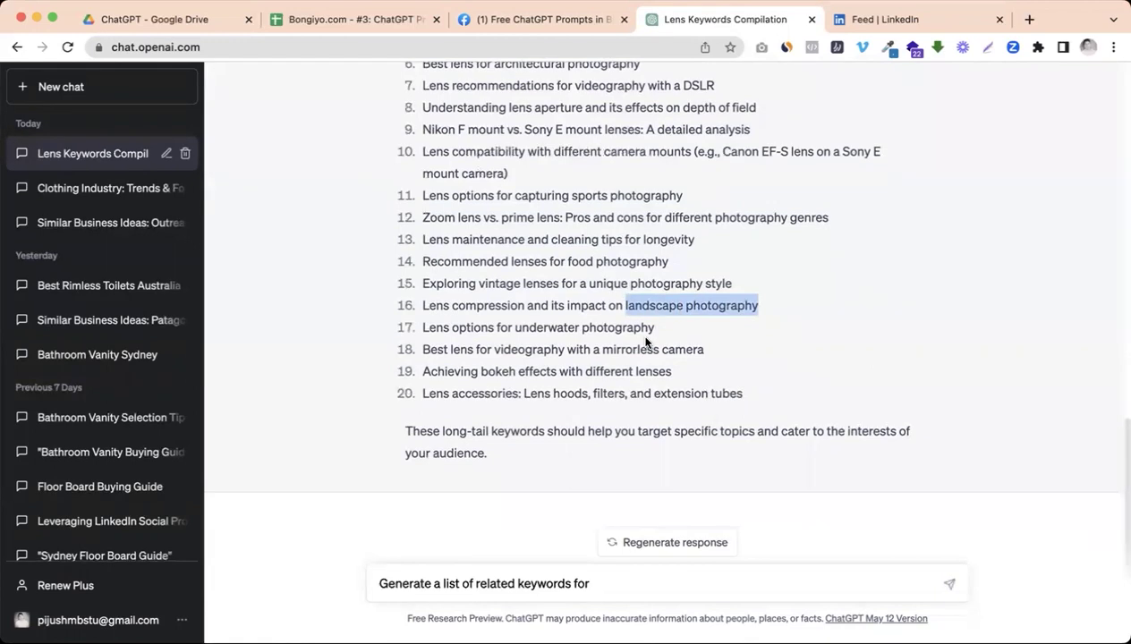
left_click(645, 586)
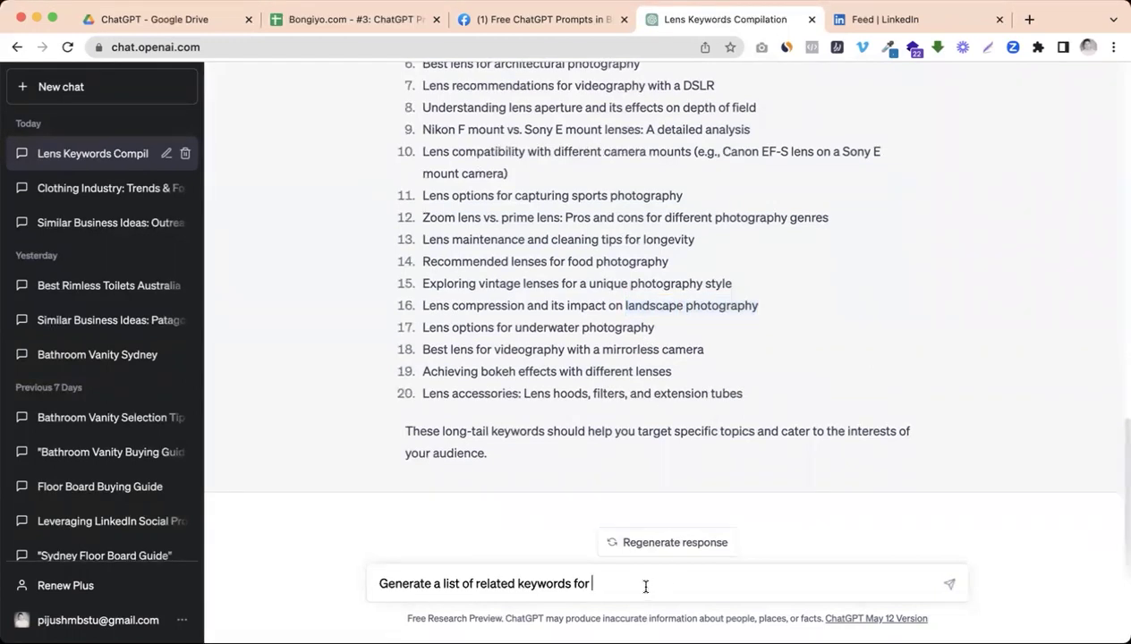
key("super+v")
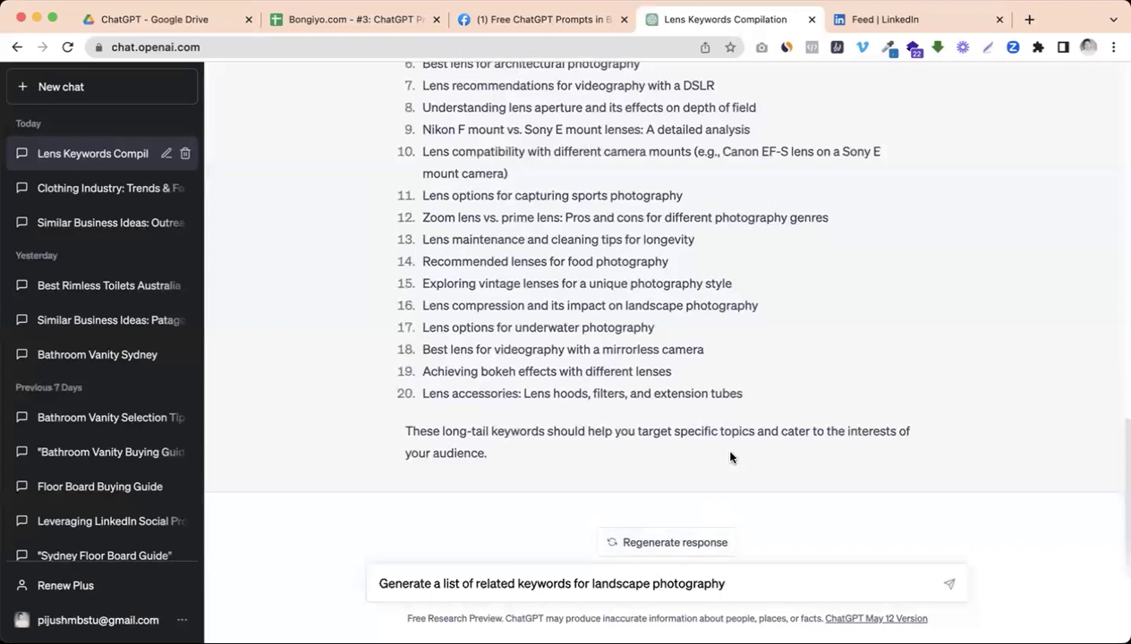
key("Return")
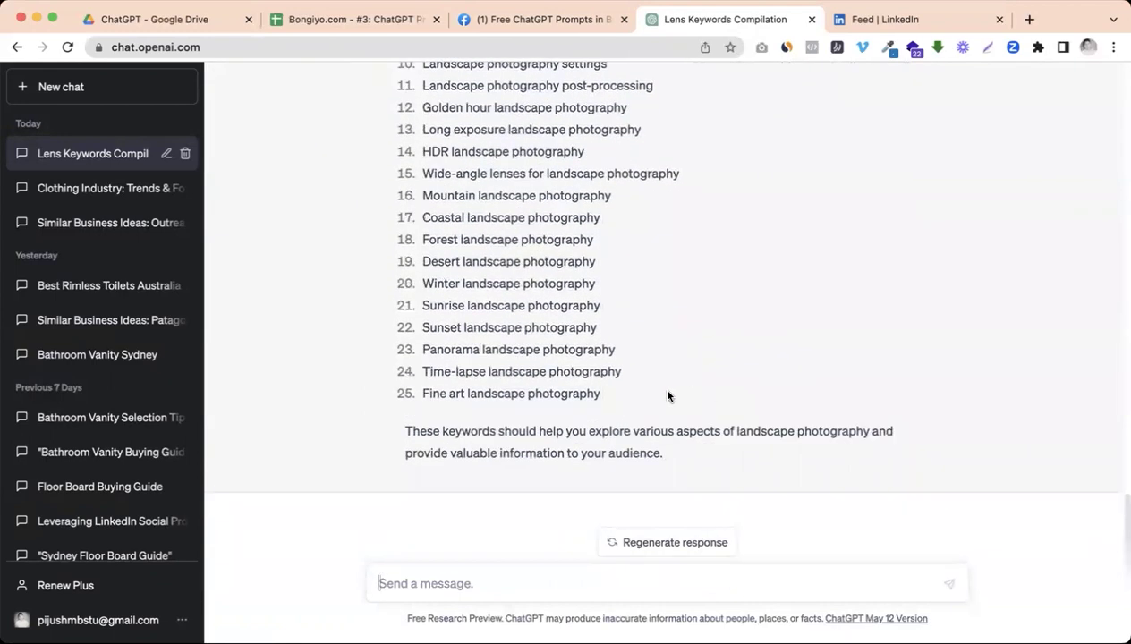
Review the 25 related landscape photography keywords, then return to the Facebook post.
scroll(654, 398, "up", 5)
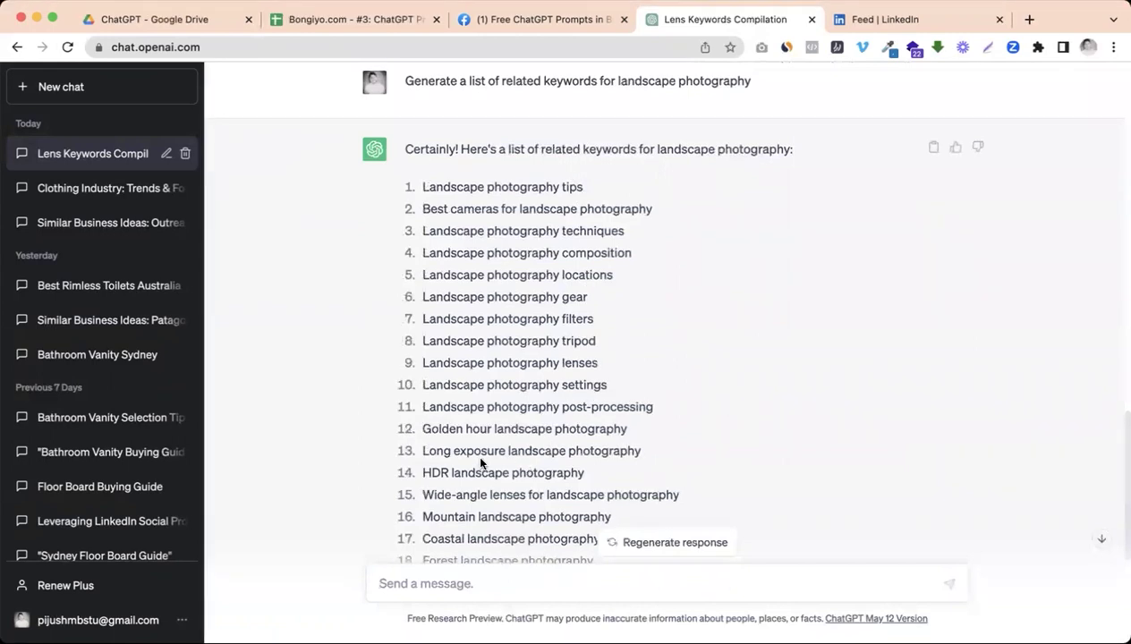
scroll(482, 473, "down", 2)
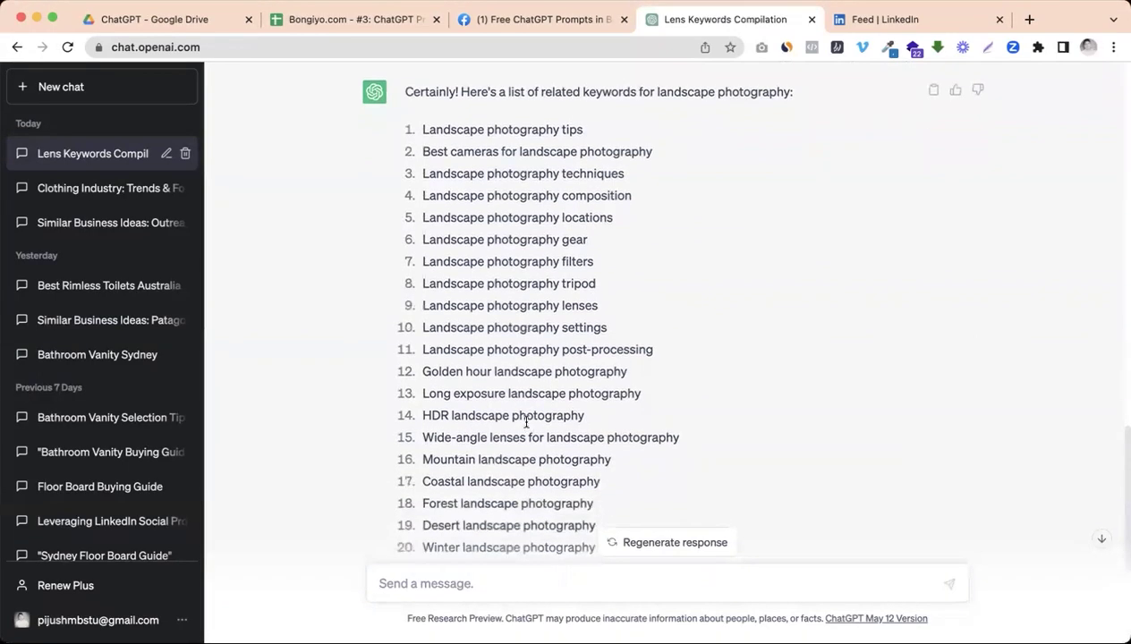
scroll(526, 419, "down", 3)
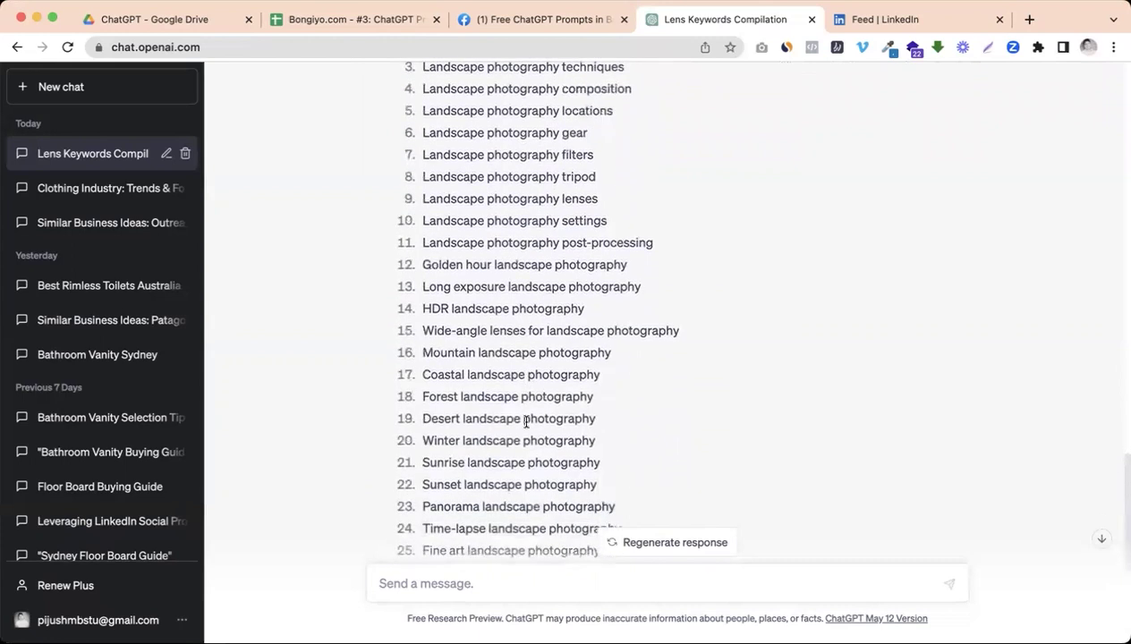
scroll(525, 421, "down", 1)
scroll(542, 255, "up", 15)
scroll(542, 256, "up", 10)
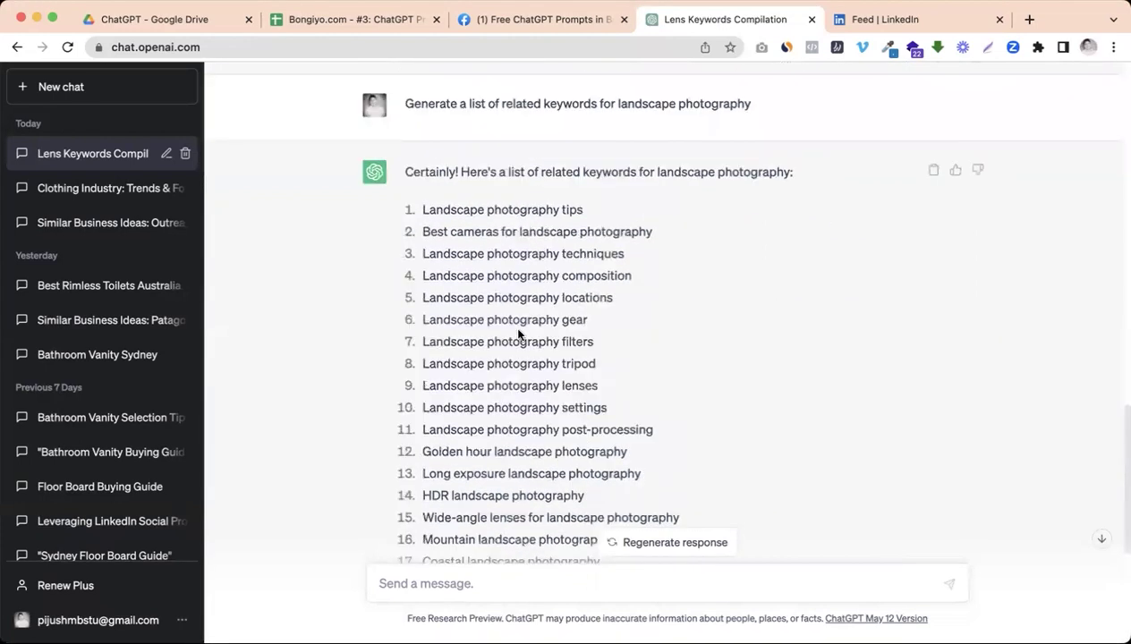
left_click(534, 22)
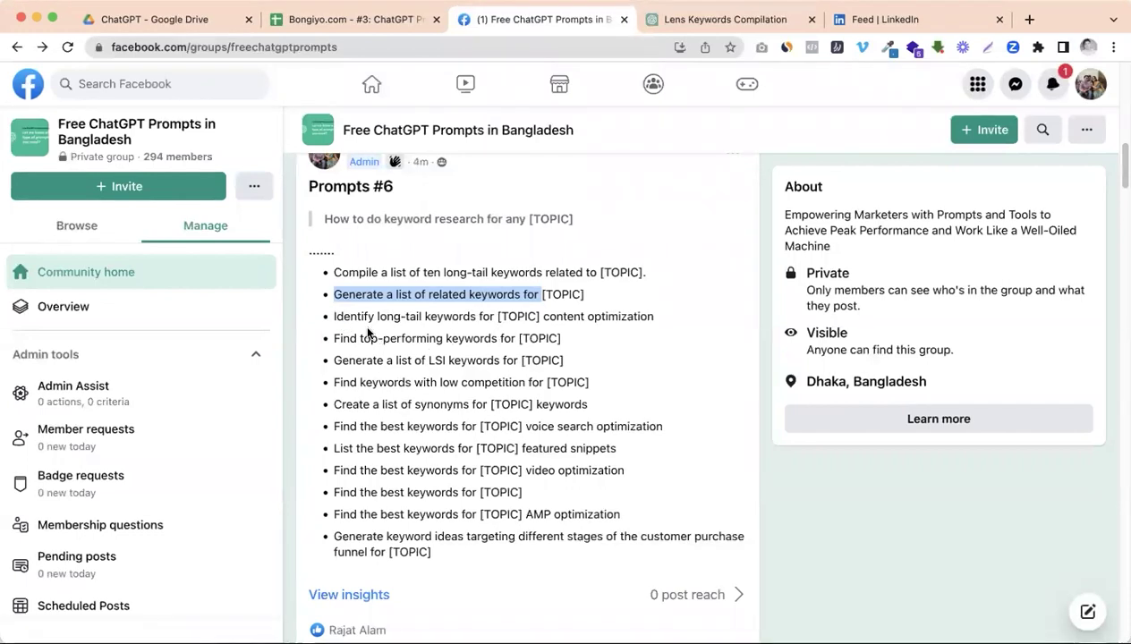
Send the 'Identify long-tail keywords' prompt with [TOPIC] replaced by 'Best cameras for landscape photography'.
left_click_drag(332, 316, 660, 322)
key("super+c")
left_click(695, 25)
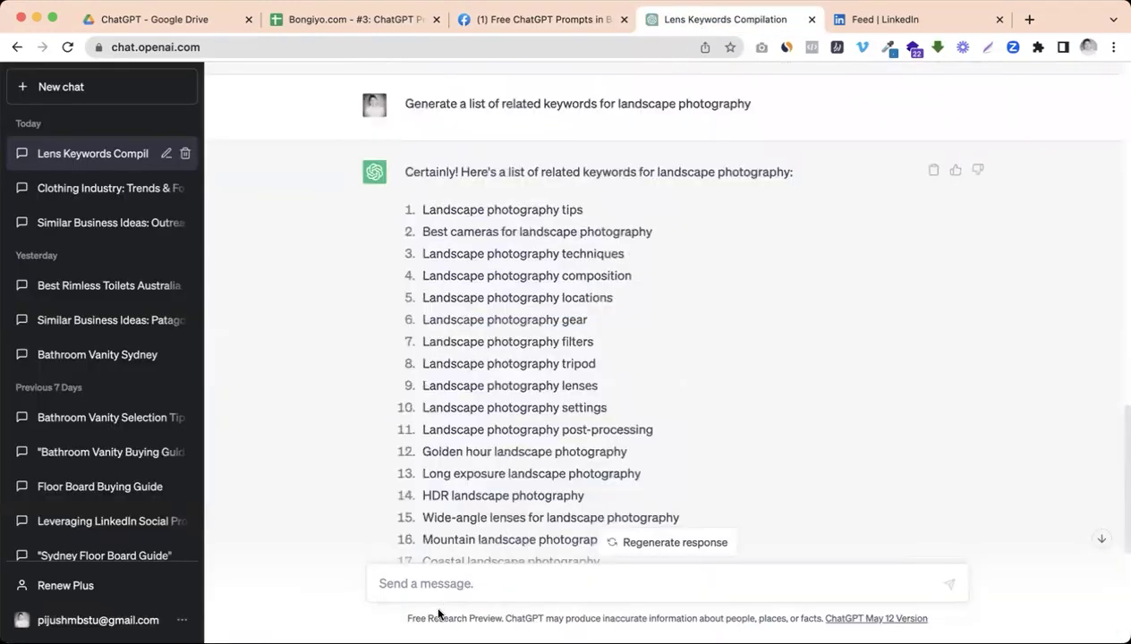
key("super+v")
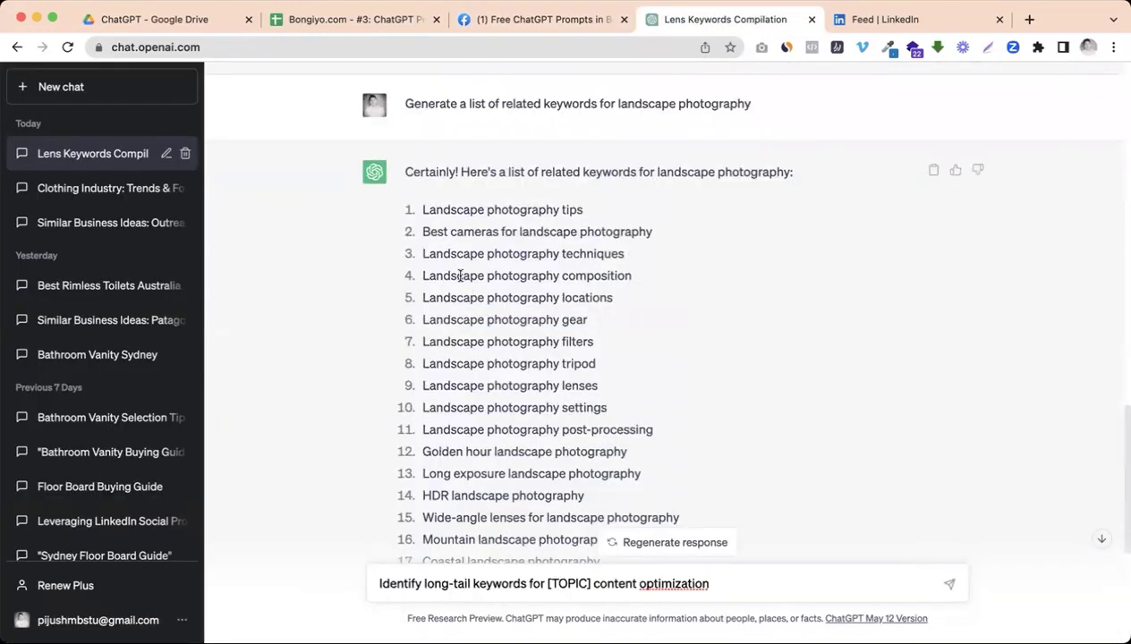
left_click_drag(422, 230, 650, 230)
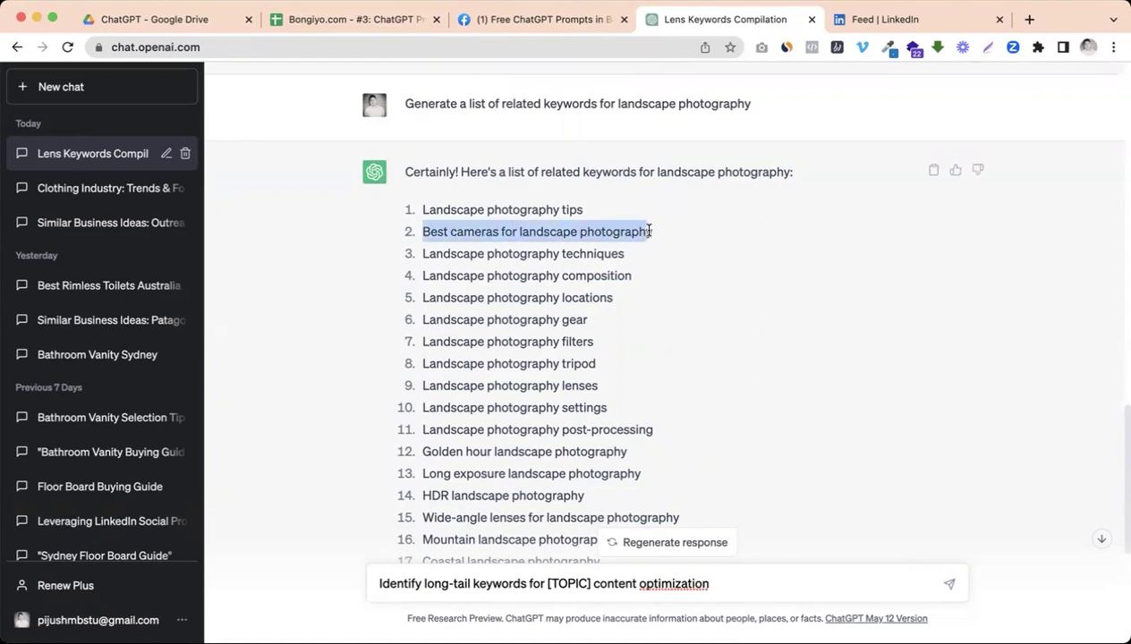
left_click(548, 583)
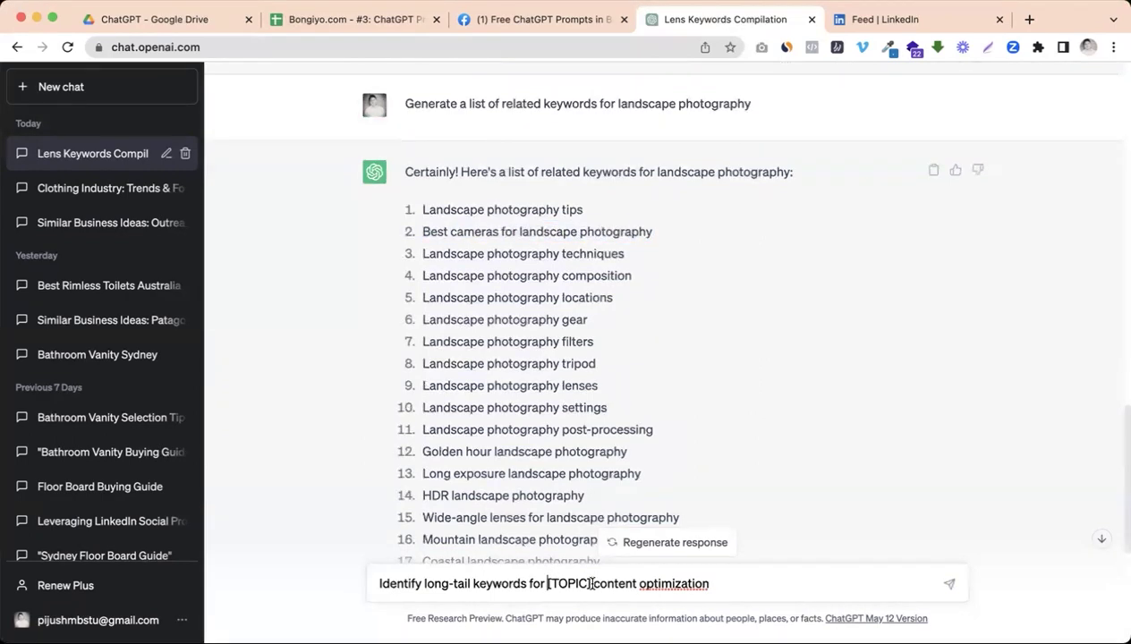
left_click(590, 584, "shift")
type("Best cameras for landscape photography")
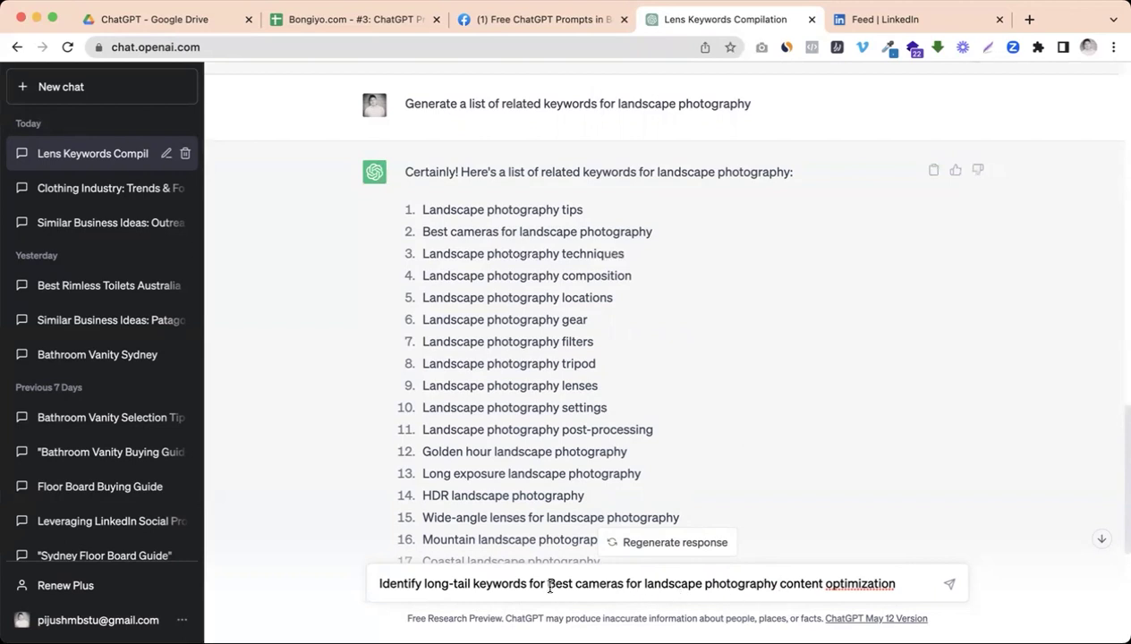
key("Return")
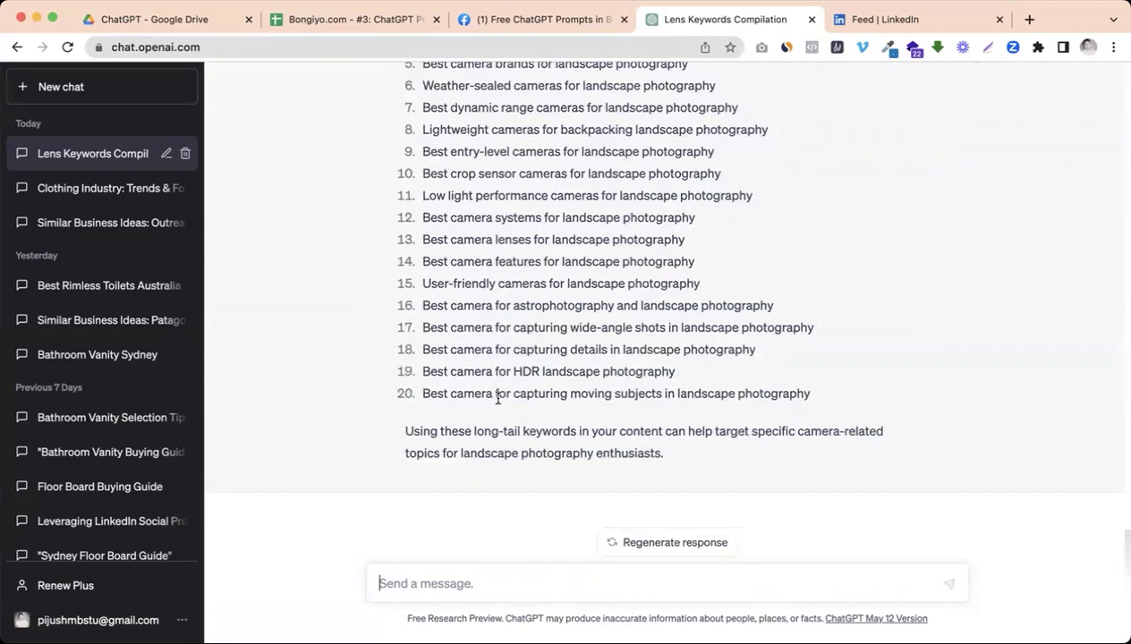
Review the sent prompt's topic and the first long-tail keywords in the reply.
scroll(497, 399, "up", 5)
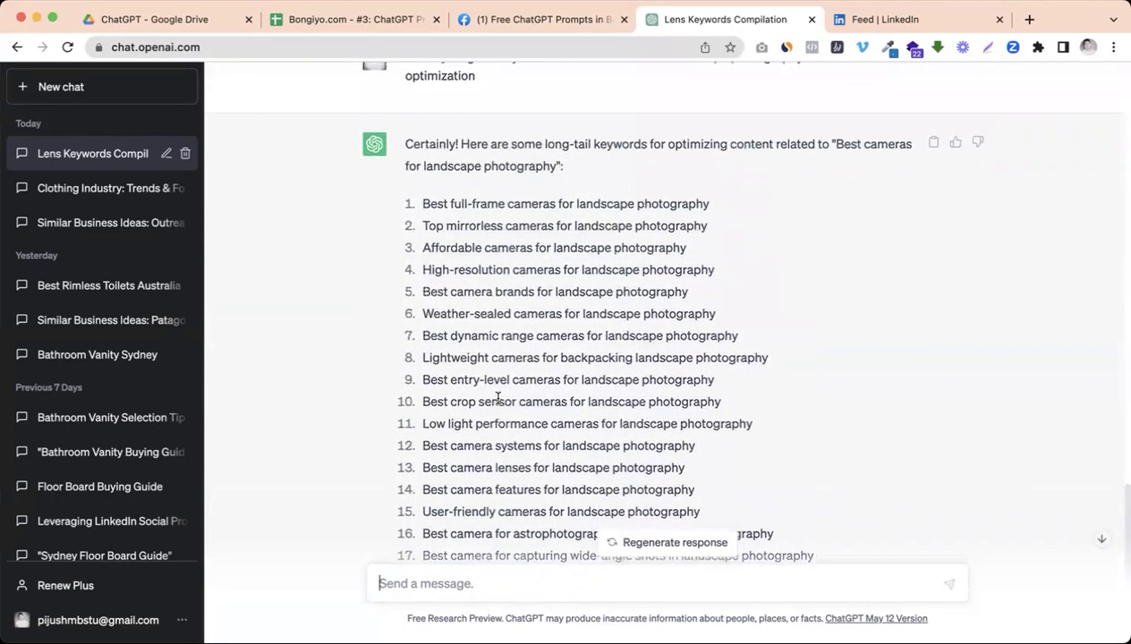
scroll(498, 399, "up", 2)
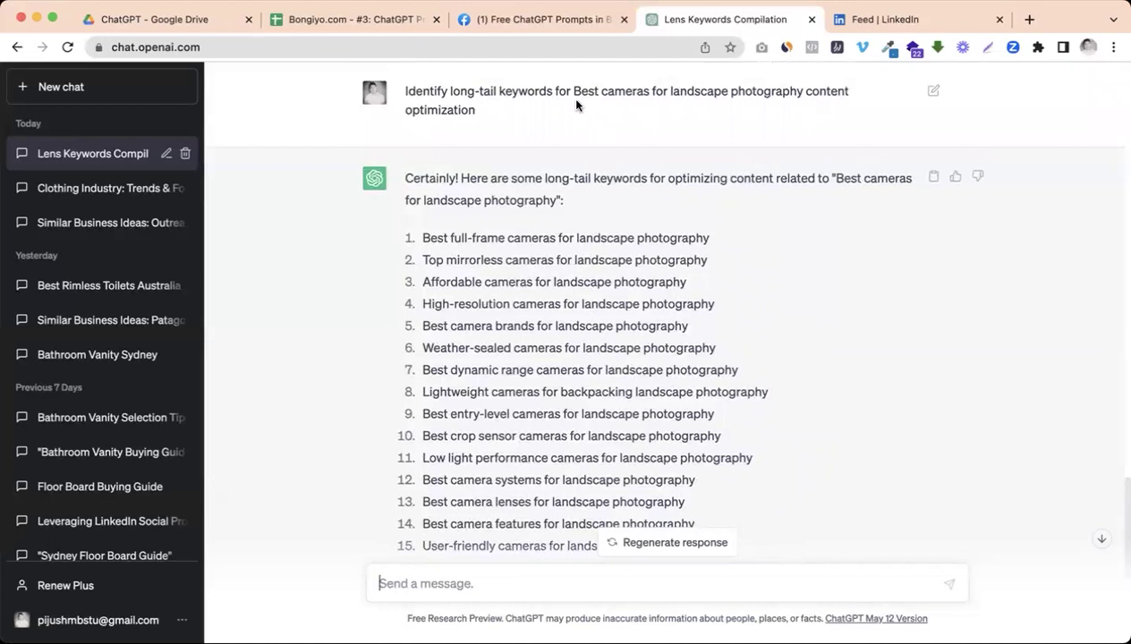
left_click_drag(571, 91, 802, 90)
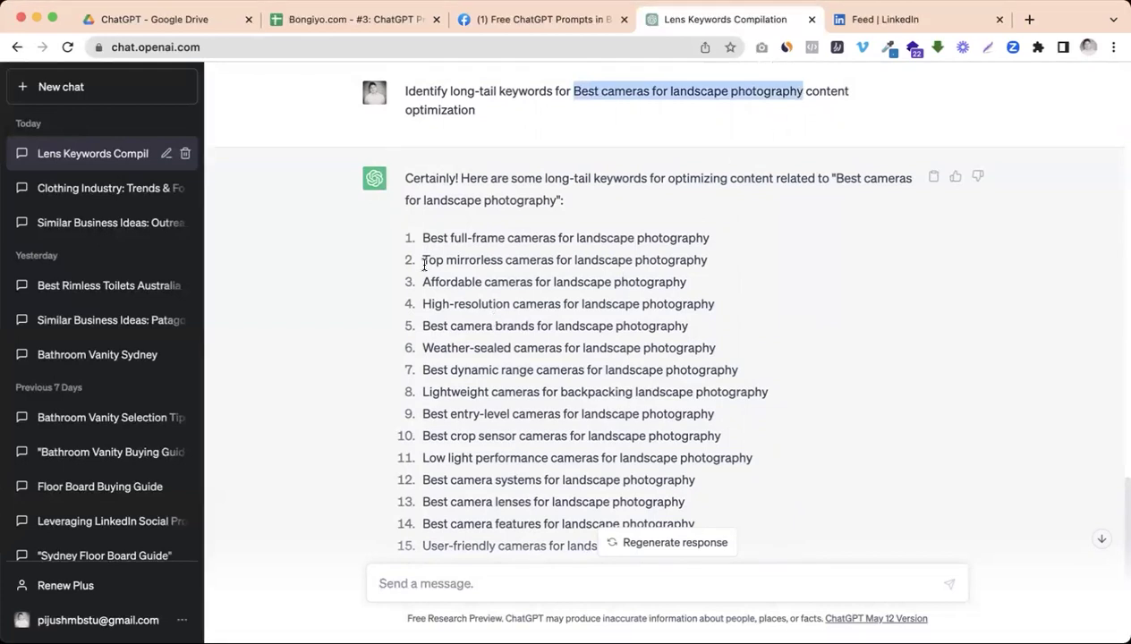
left_click_drag(426, 240, 599, 416)
left_click(599, 416)
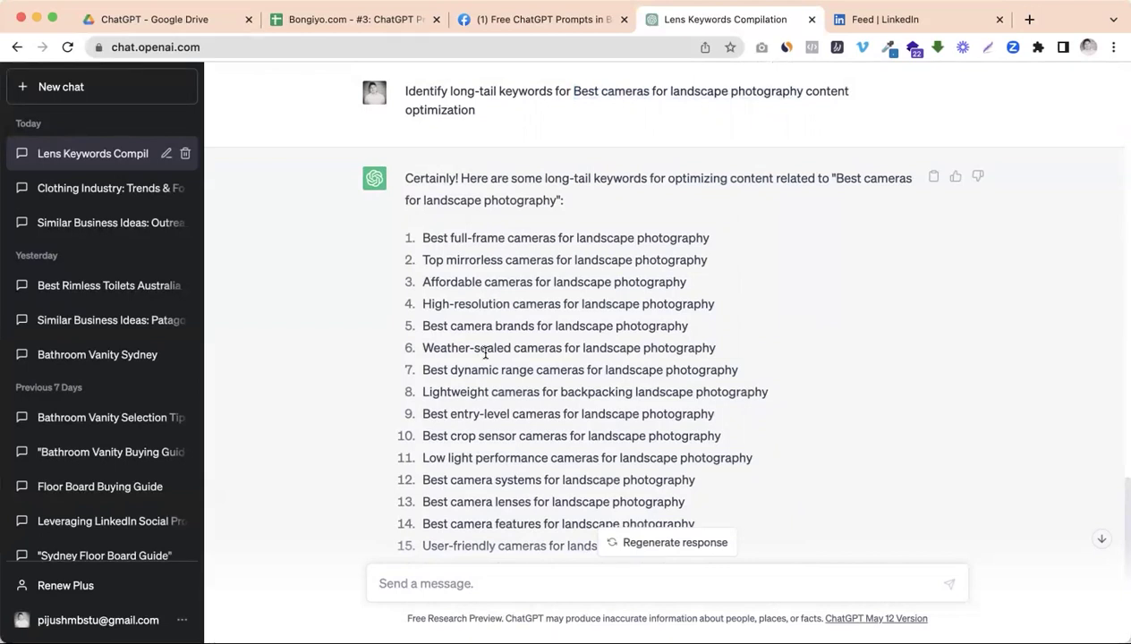
Copy the 'Find top-performing keywords for [TOPIC]' prompt from Facebook into a ChatGPT message.
left_click(574, 19)
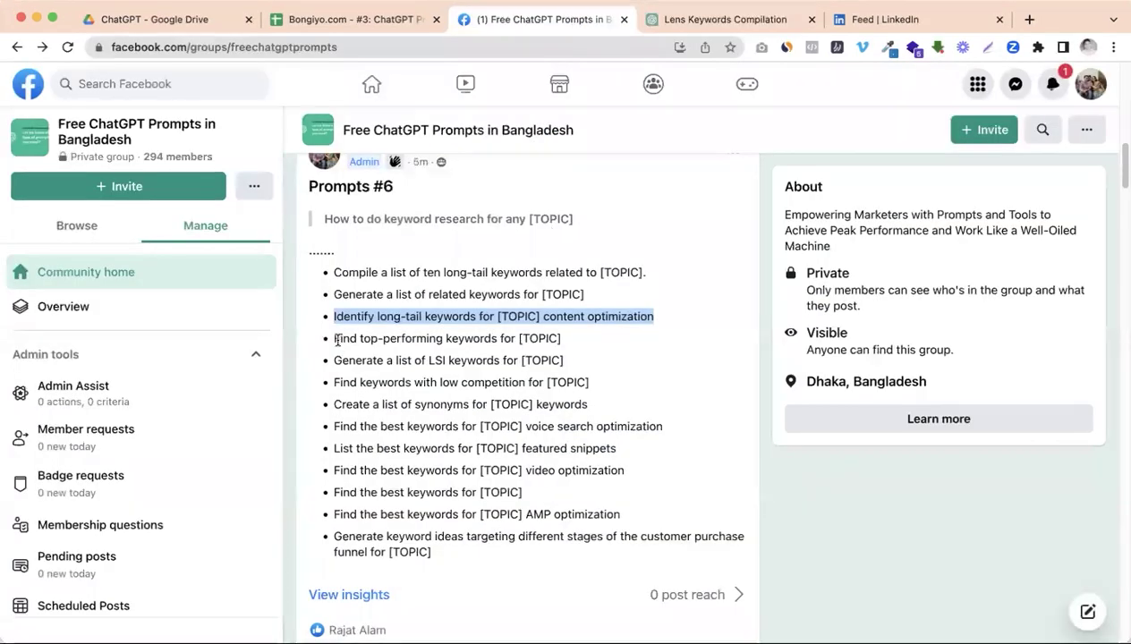
left_click_drag(336, 341, 565, 343)
key("super+c")
left_click(724, 19)
key("super+v")
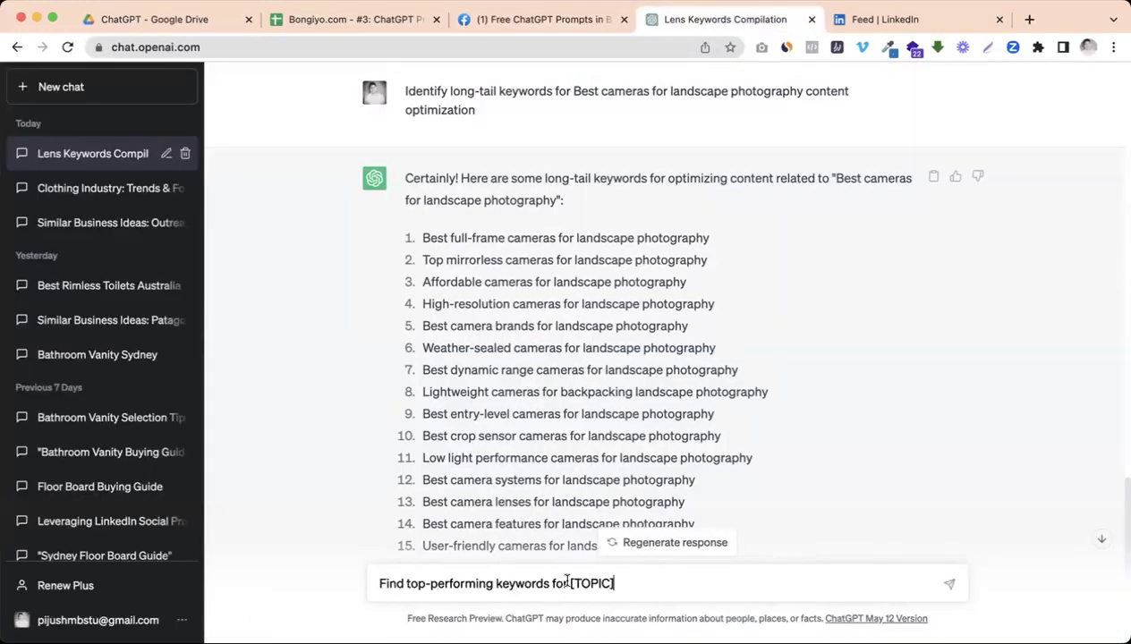
Replace [TOPIC] with 'pest control', send it, review the keywords, and return to Facebook.
left_click_drag(569, 581, 618, 576)
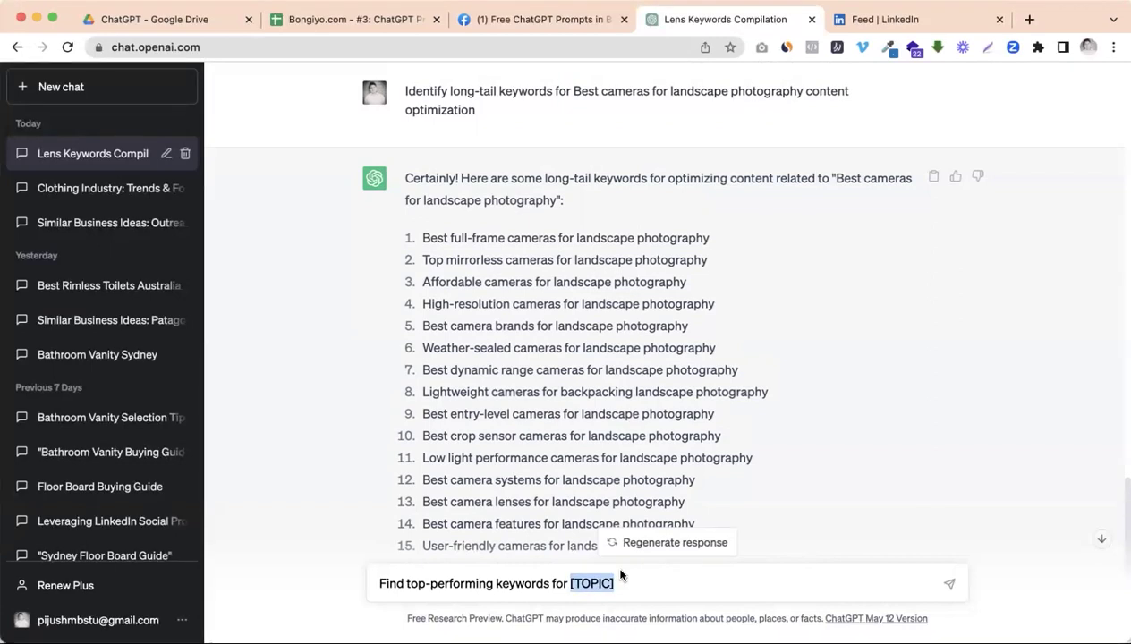
type("plum")
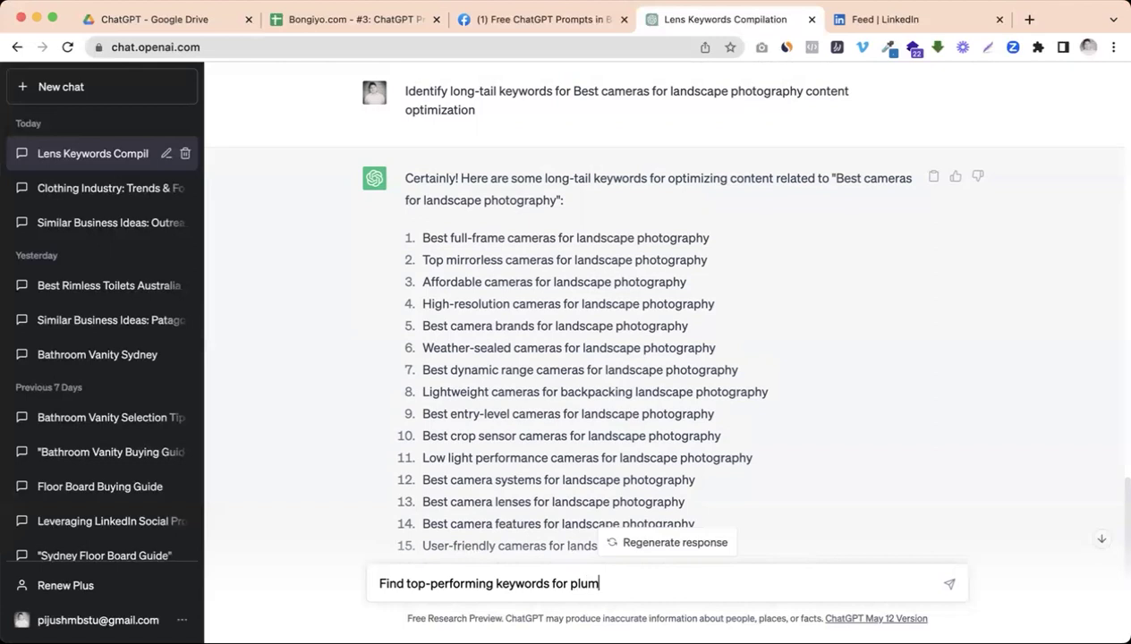
type("bin")
key("BackSpace")
key("BackSpace")
key("BackSpace")
key("BackSpace")
key("BackSpace")
type("pest control")
key("Return")
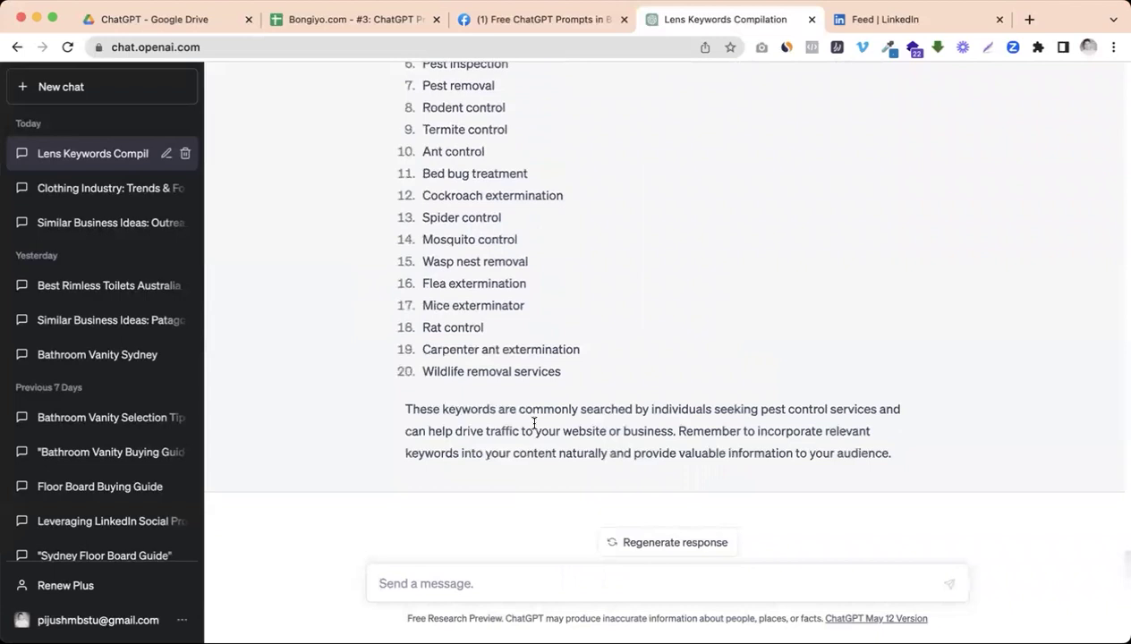
scroll(455, 377, "up", 5)
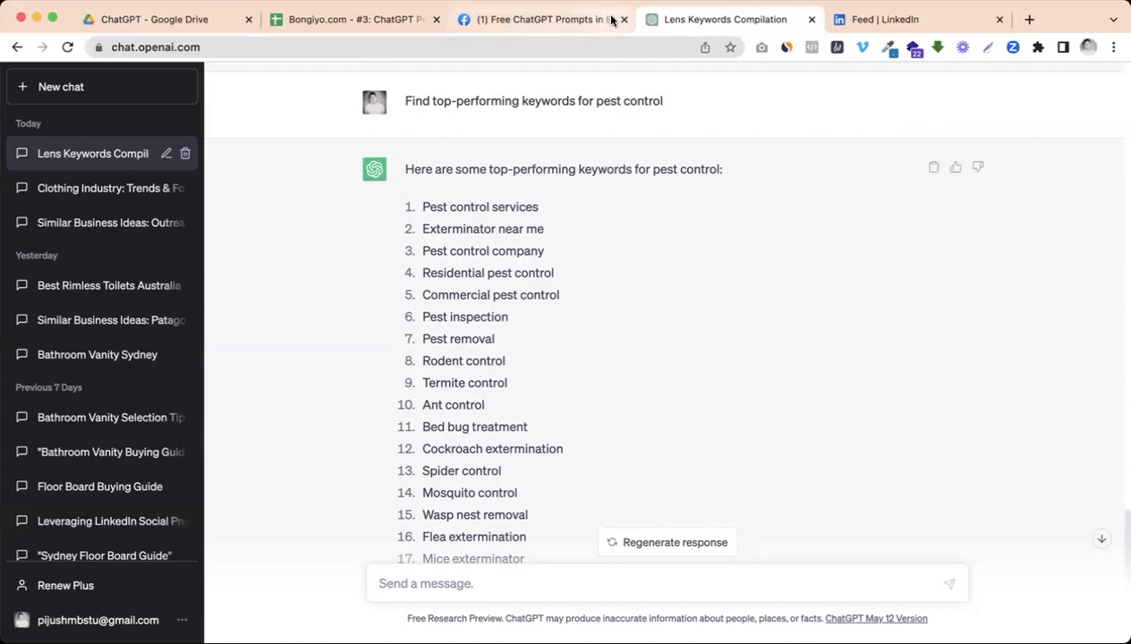
left_click(577, 25)
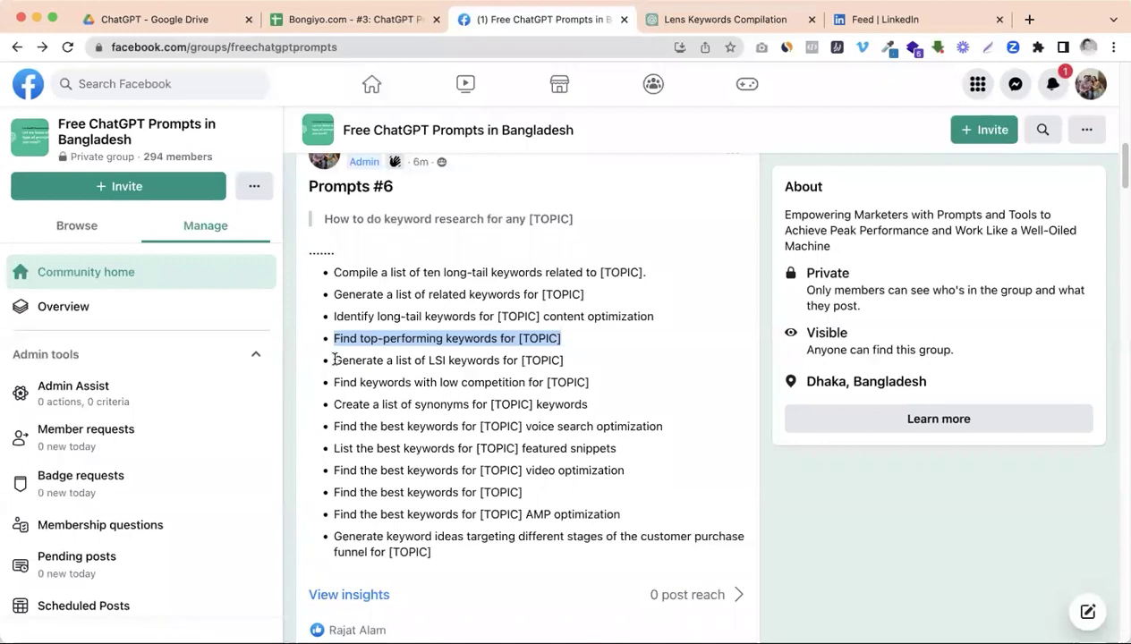
Send the LSI keywords prompt with 'Best cameras for landscape photography' appended as the topic.
left_click_drag(334, 360, 516, 360)
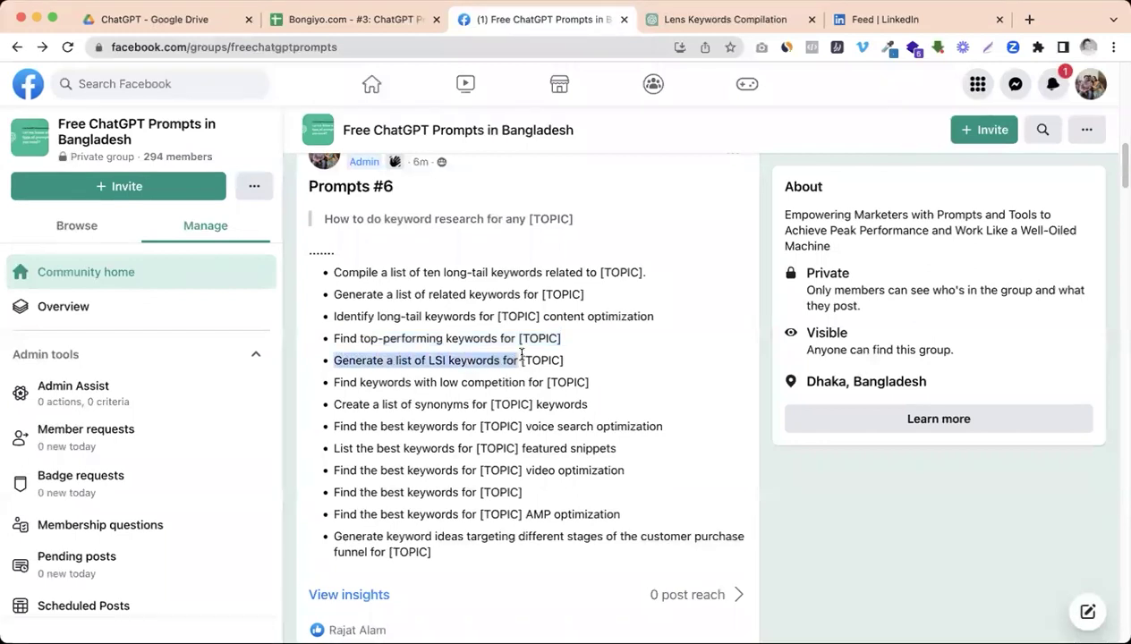
left_click(721, 18)
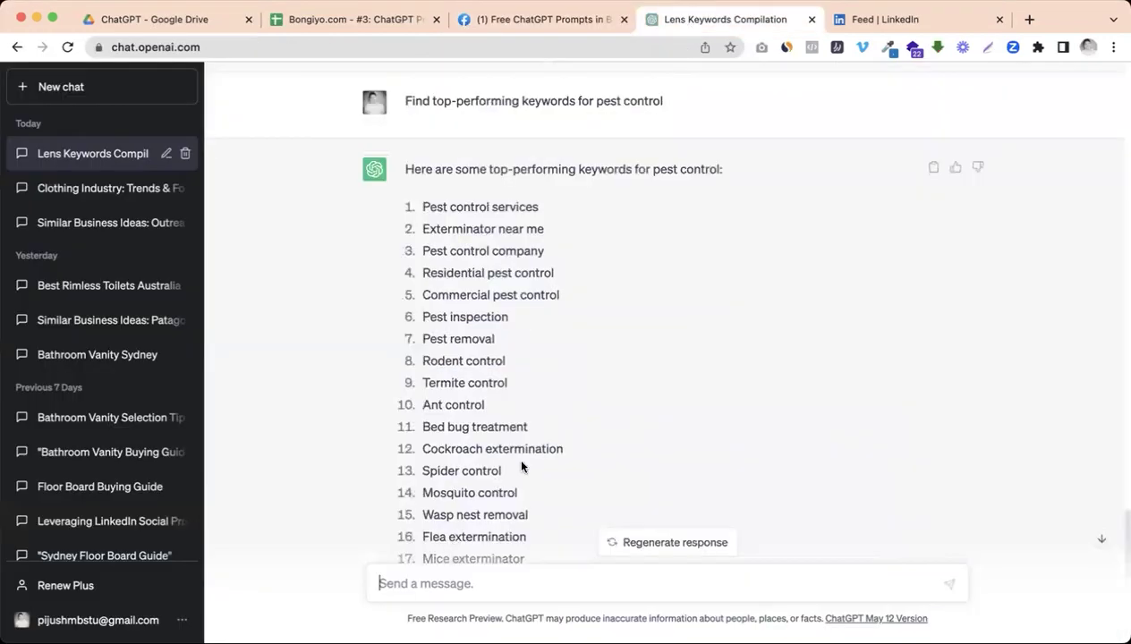
key("super+v")
scroll(545, 408, "up", 5)
scroll(542, 393, "up", 10)
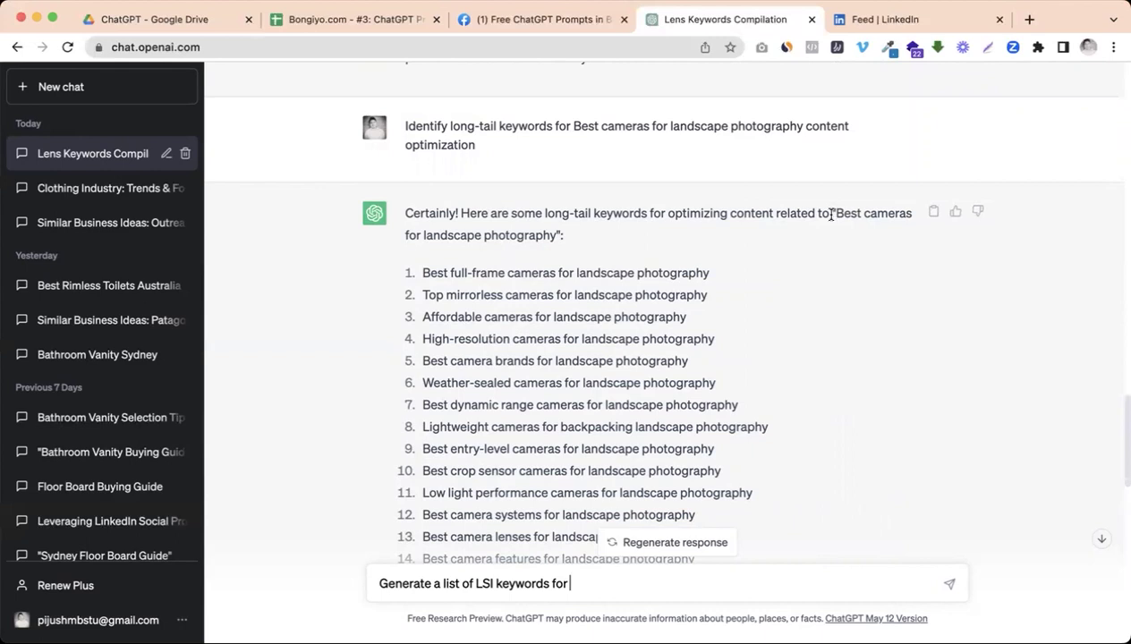
left_click_drag(831, 215, 562, 235)
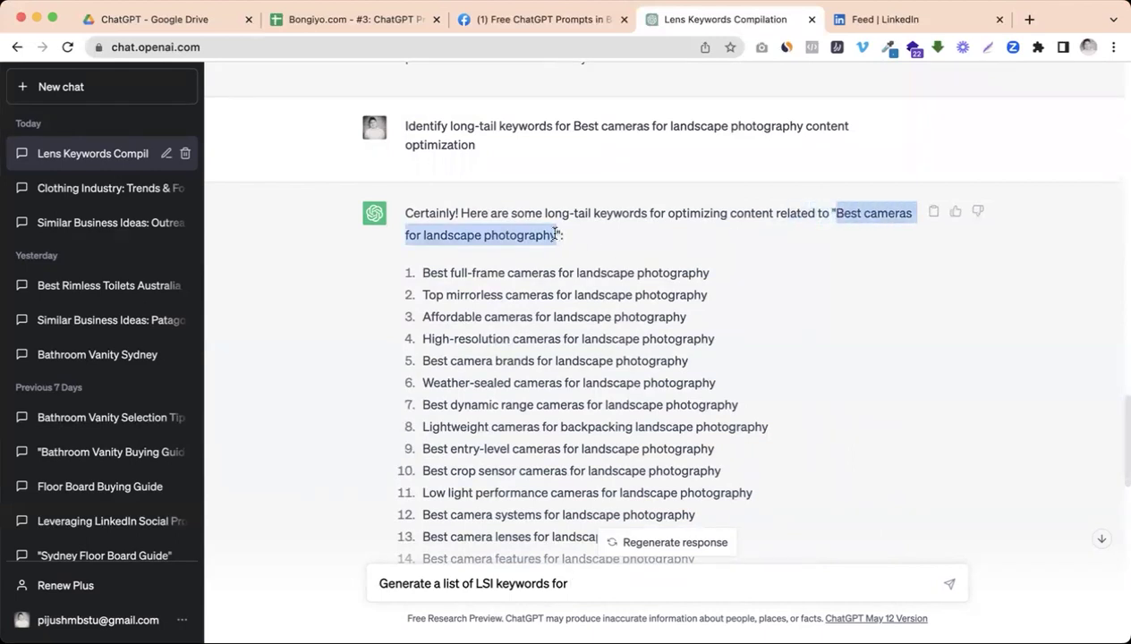
left_click(578, 583)
key("super+v")
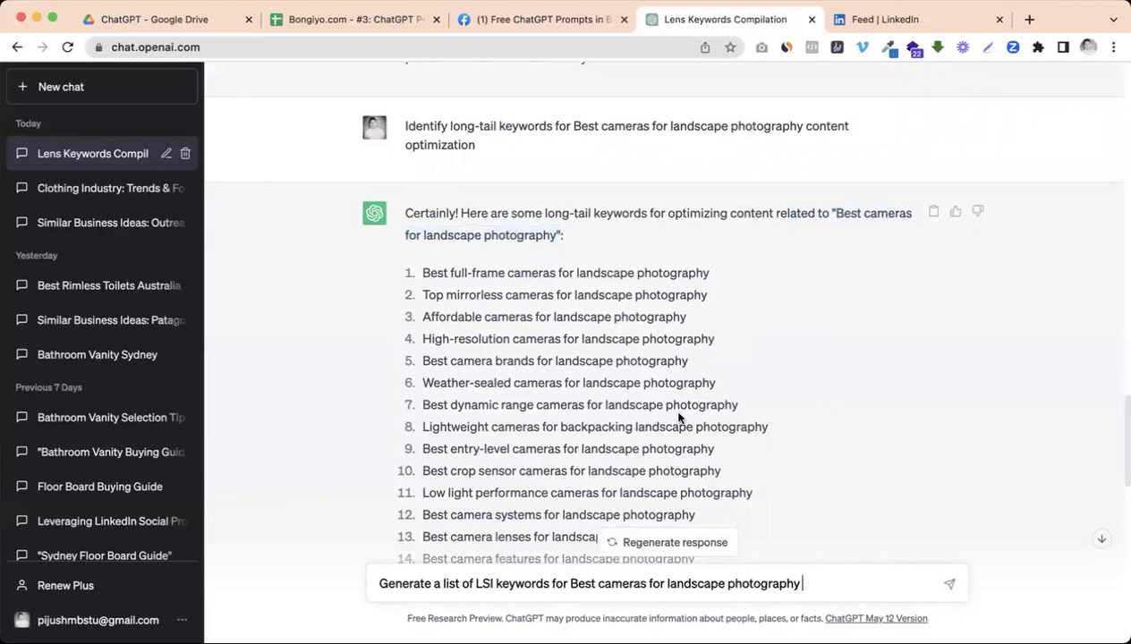
key("Return")
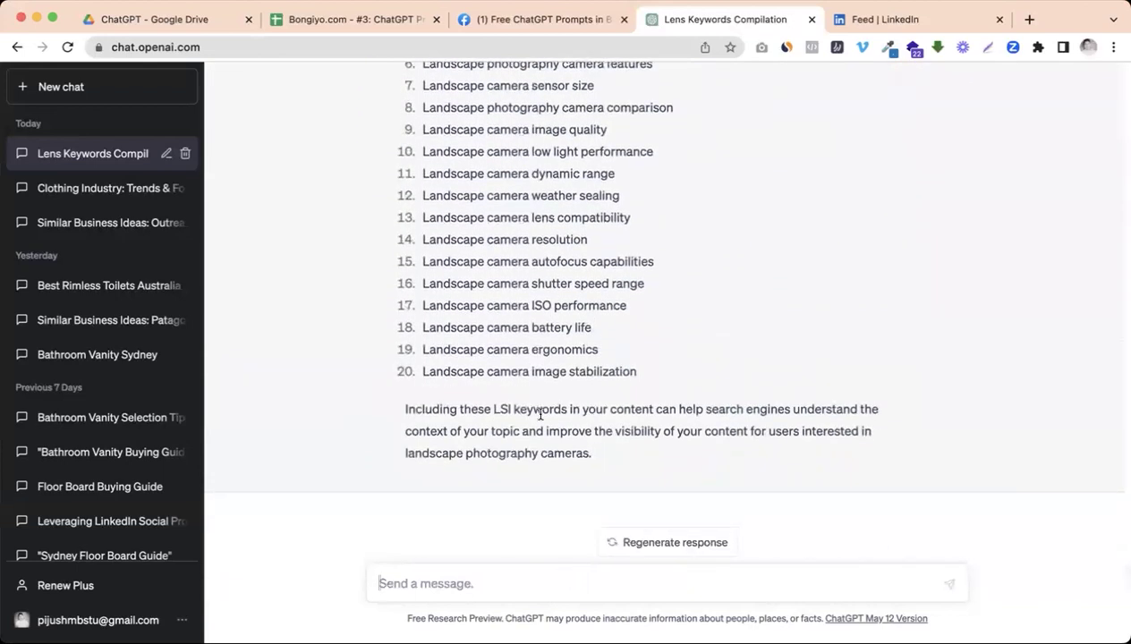
Review the 20 LSI keywords, then go back to the Facebook Prompts #6 post.
scroll(504, 399, "up", 5)
scroll(536, 368, "down", 2)
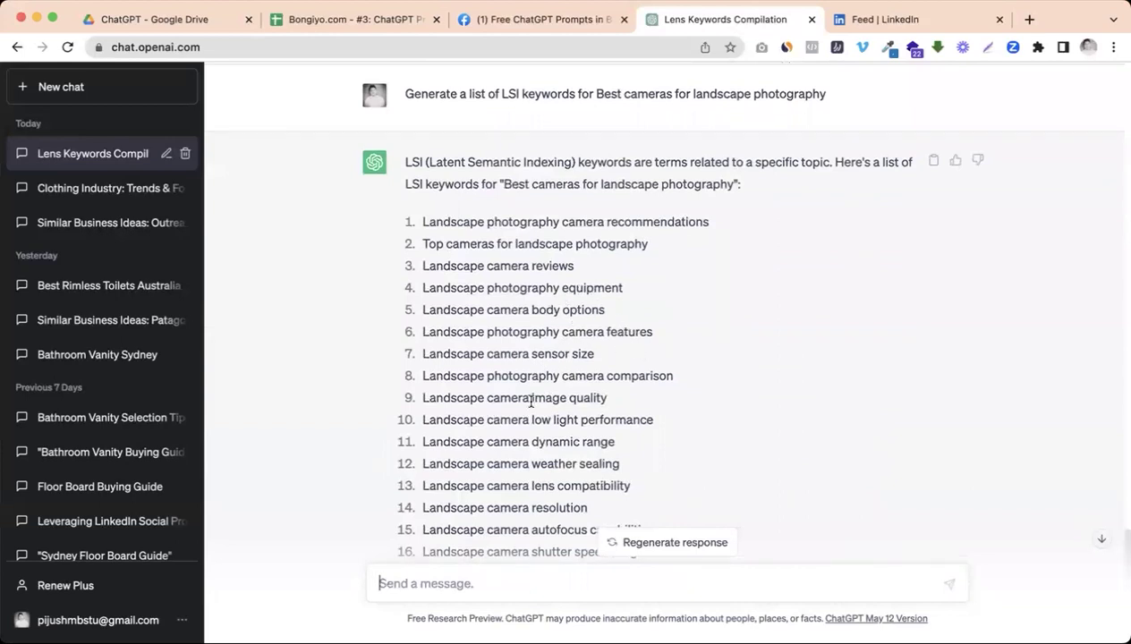
scroll(537, 394, "down", 2)
scroll(548, 428, "down", 3)
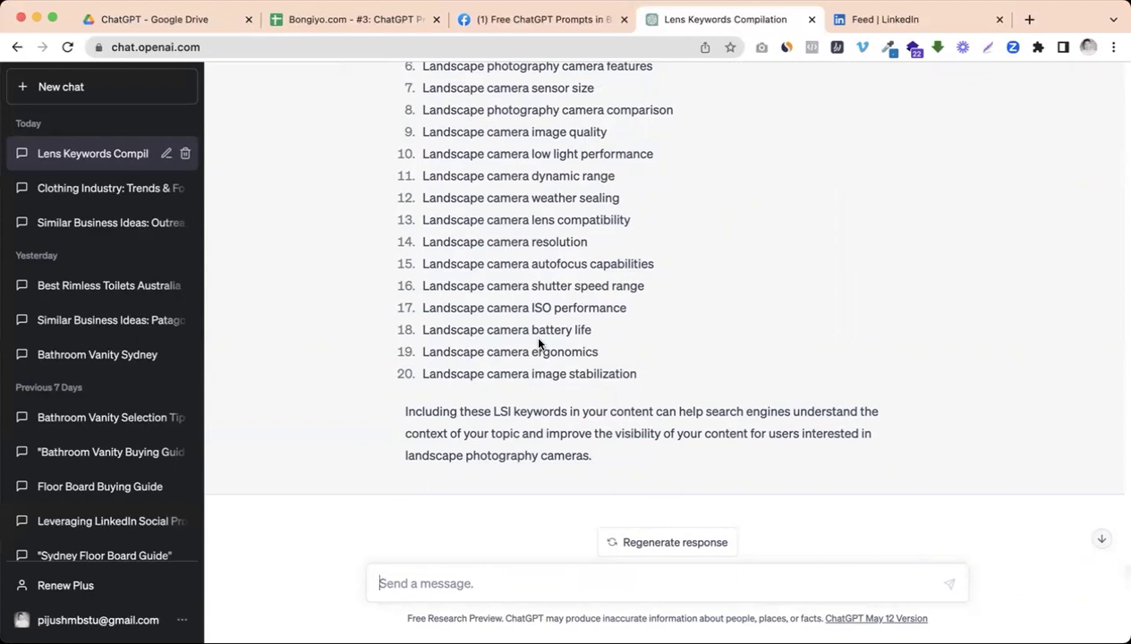
scroll(538, 343, "up", 2)
scroll(537, 376, "up", 4)
scroll(535, 376, "down", 4)
left_click(554, 22)
scroll(456, 377, "down", 1)
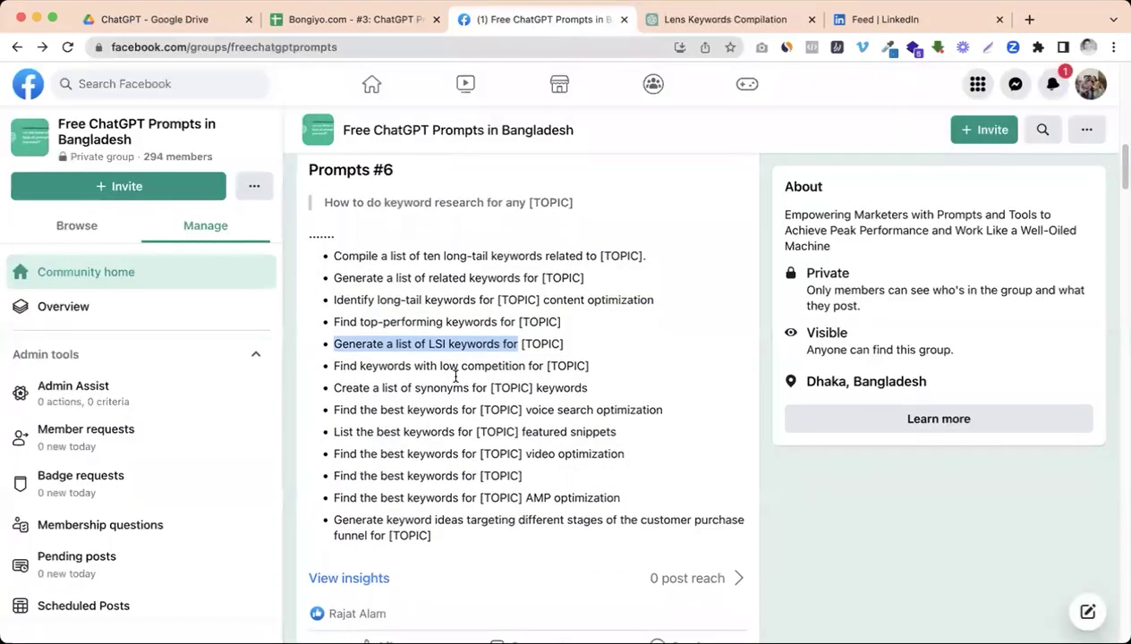
Highlight the 'Create a list of synonyms for [TOPIC] keywords' line instead of the low-competition one.
left_click_drag(332, 365, 588, 365)
left_click(336, 388)
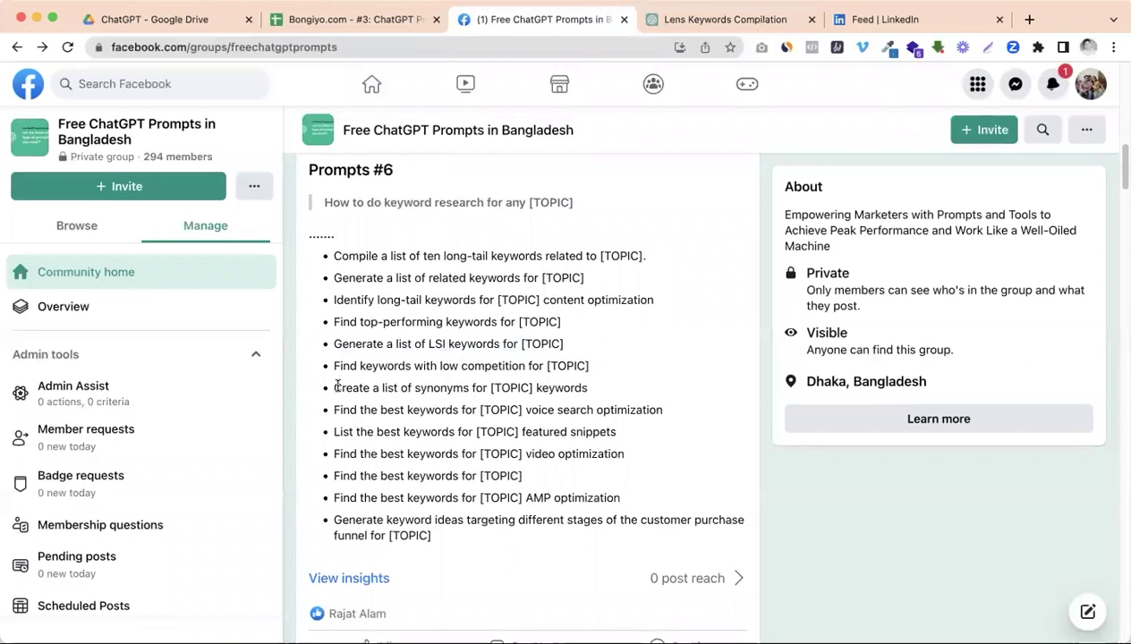
left_click_drag(336, 388, 595, 391)
key("super+c")
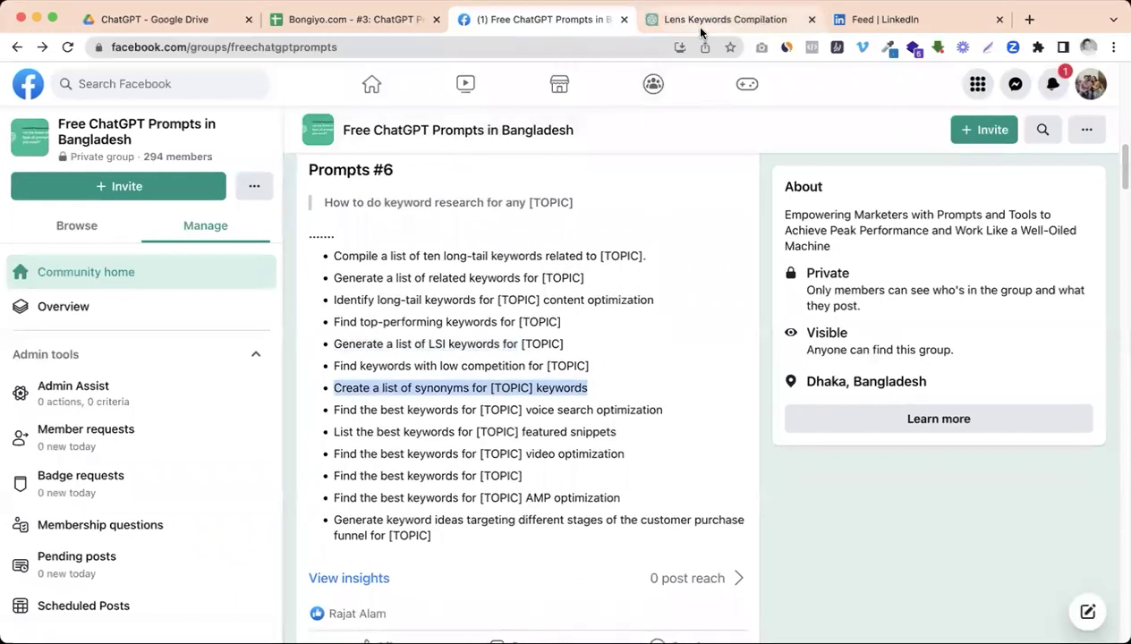
Send the synonyms prompt with 'digital marketing' as the topic, review the 30 synonyms, and return to Facebook.
left_click(694, 27)
key("super+v")
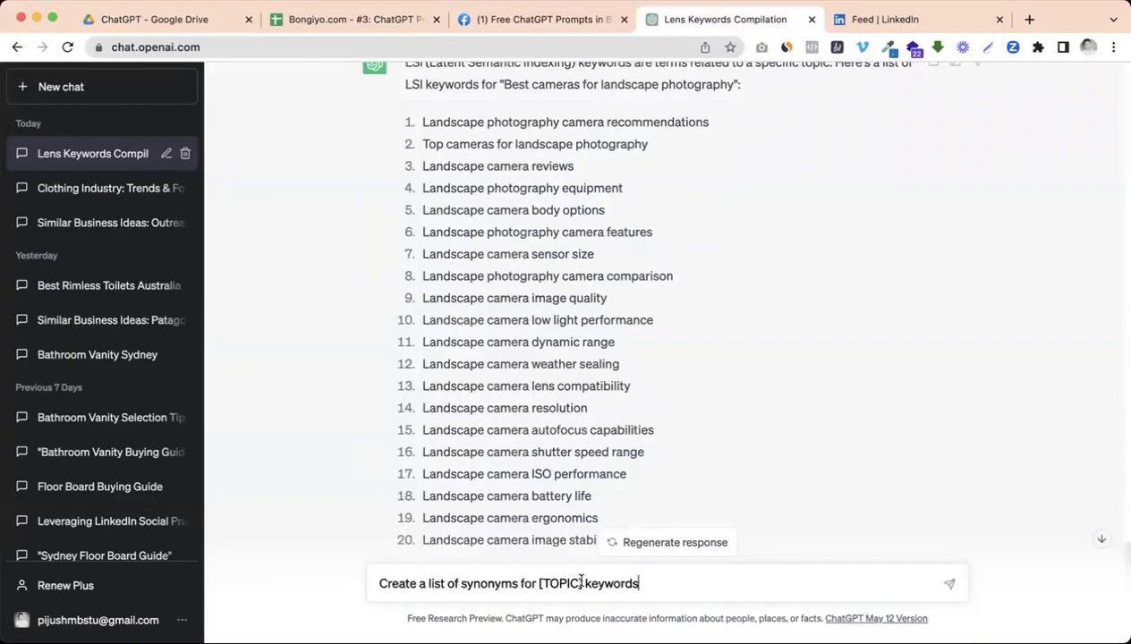
left_click_drag(583, 582, 539, 583)
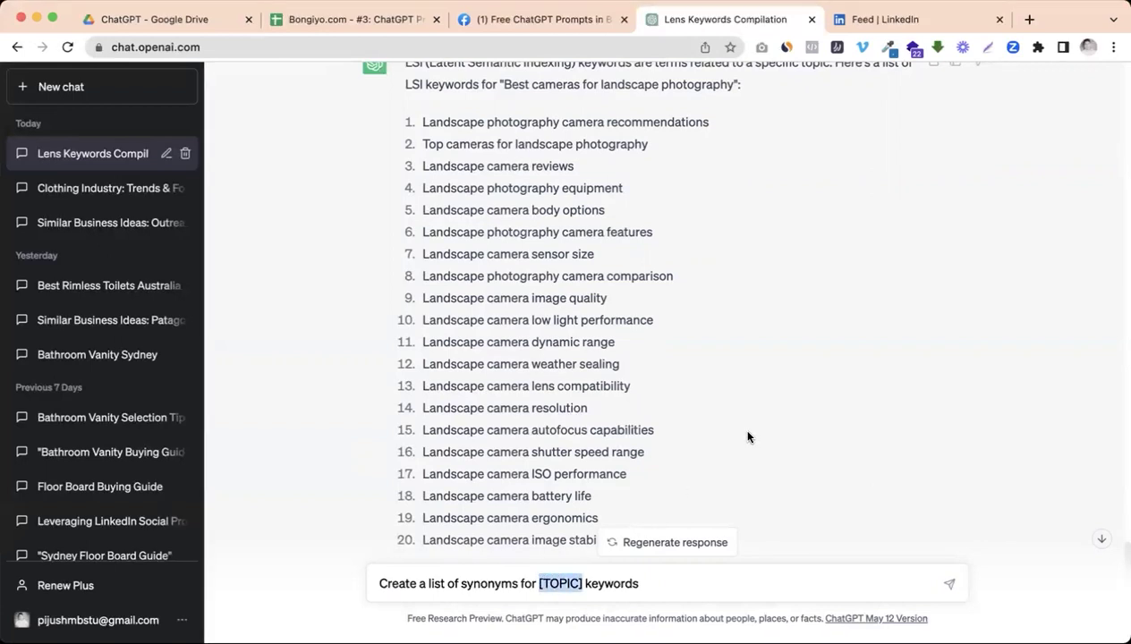
type("digital market")
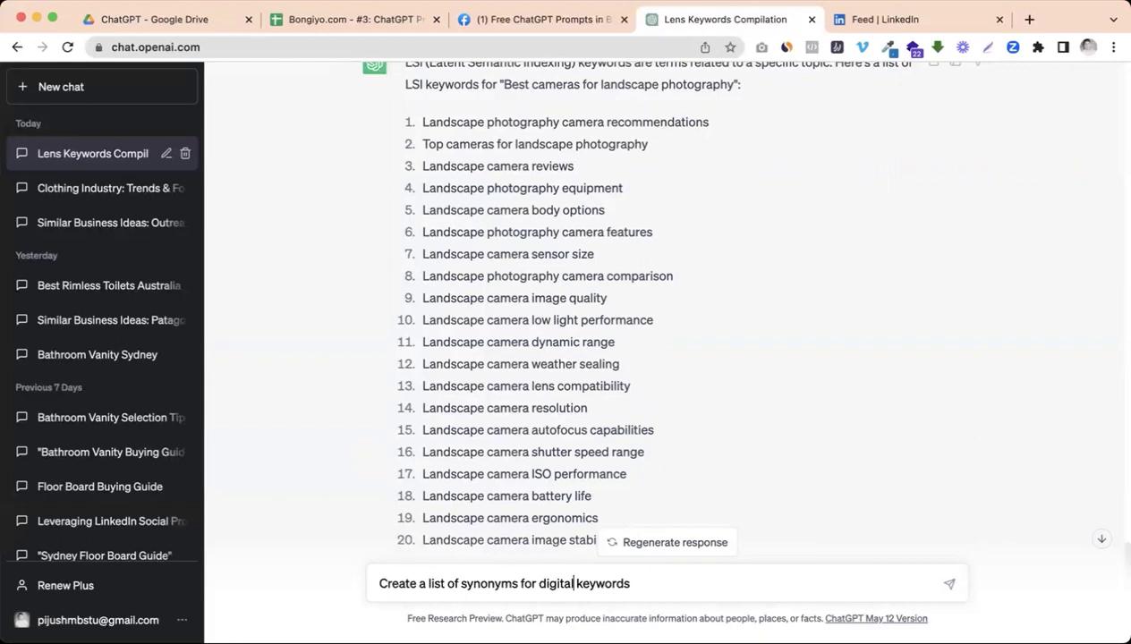
type("ing")
key("Return")
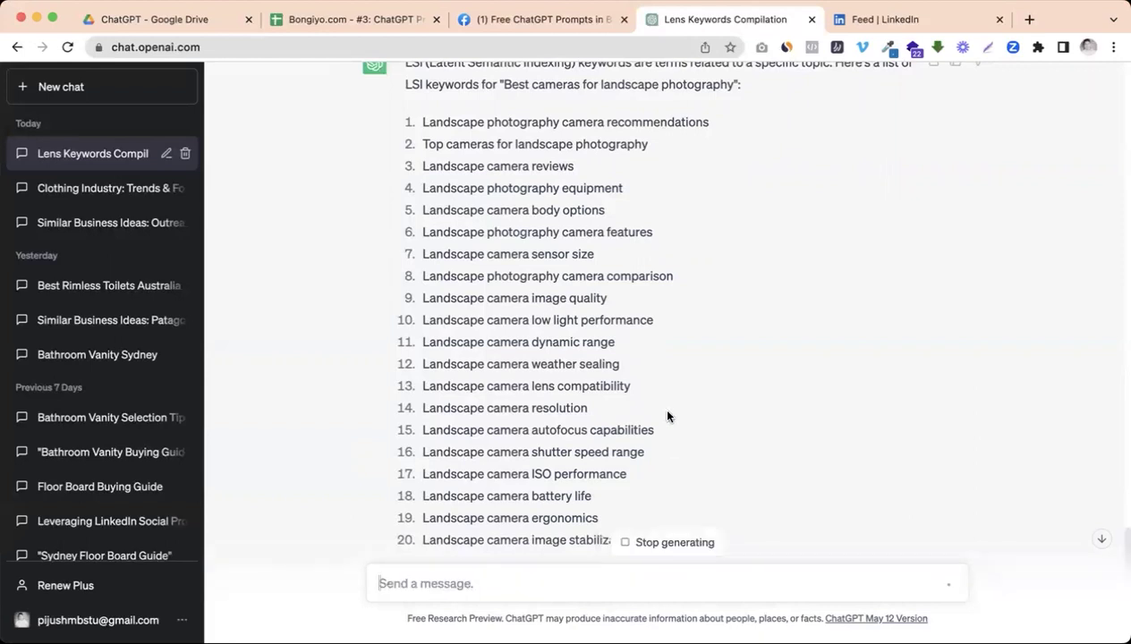
scroll(416, 480, "down", 3)
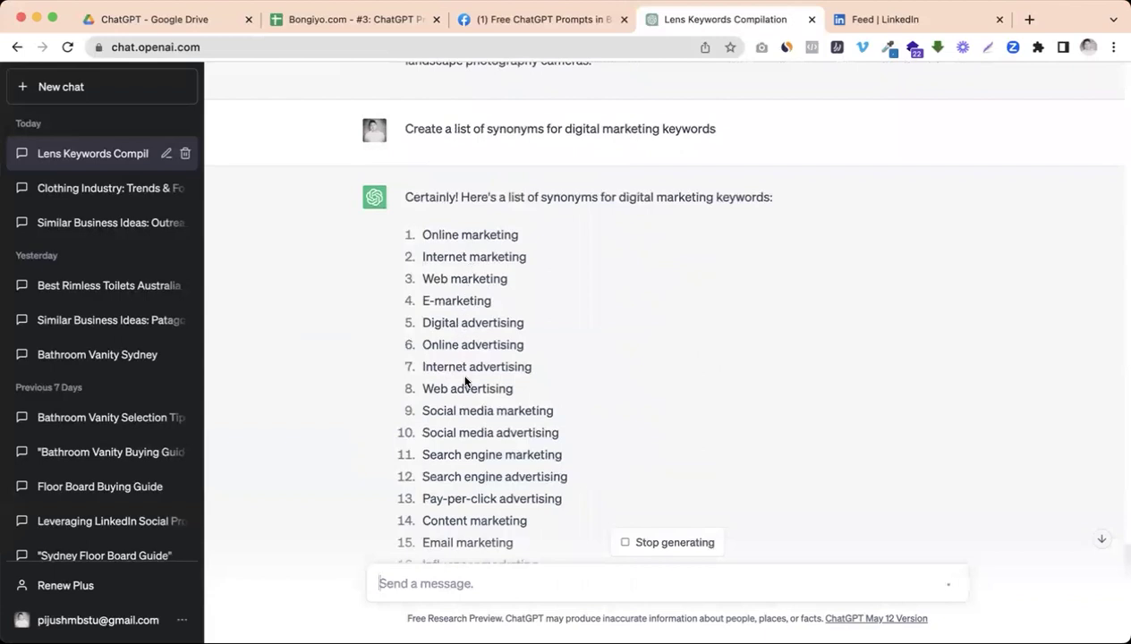
scroll(463, 377, "down", 3)
scroll(462, 377, "down", 3)
scroll(462, 379, "down", 1)
key("ctrl+shift+Tab")
scroll(516, 424, "down", 1)
Skim the remaining bullets, highlighting the featured snippets, video optimization and AMP optimization prompts.
left_click(569, 395)
left_click_drag(569, 395, 626, 396)
left_click(416, 436)
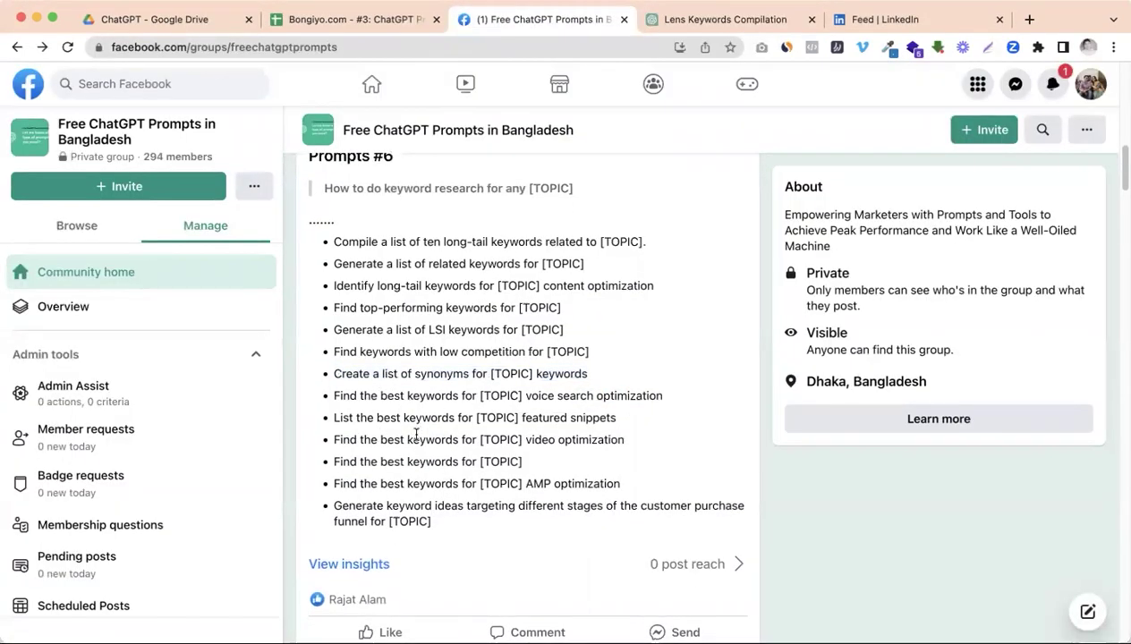
left_click_drag(523, 418, 602, 423)
left_click(525, 427)
left_click_drag(528, 421, 584, 419)
left_click(583, 420)
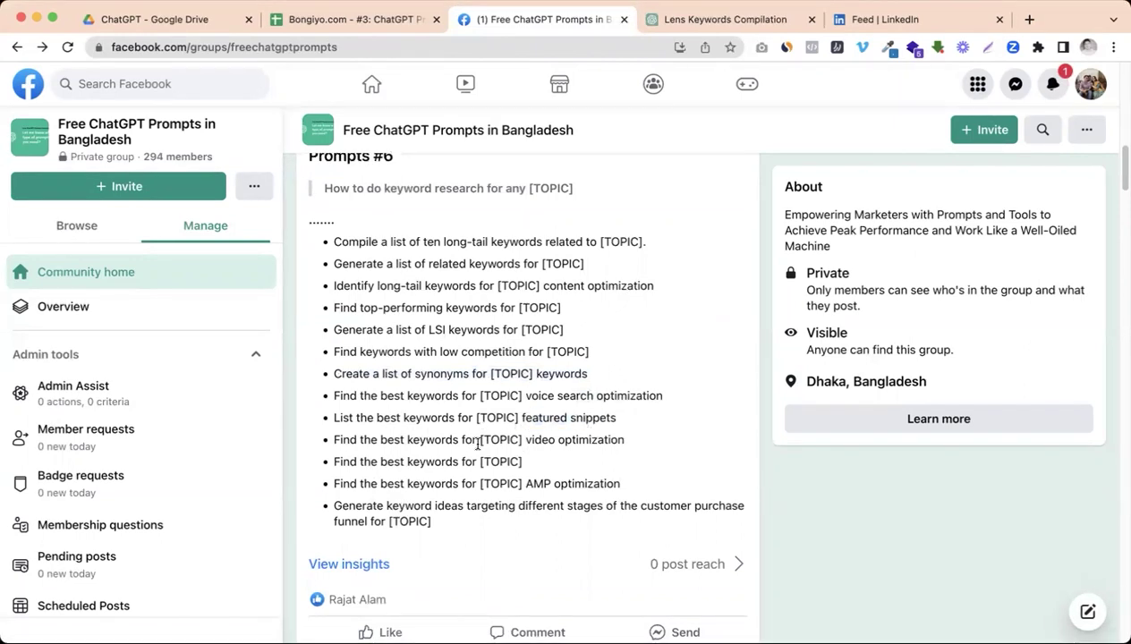
scroll(436, 438, "down", 1)
left_click_drag(527, 430, 598, 432)
left_click(590, 433)
scroll(420, 472, "down", 1)
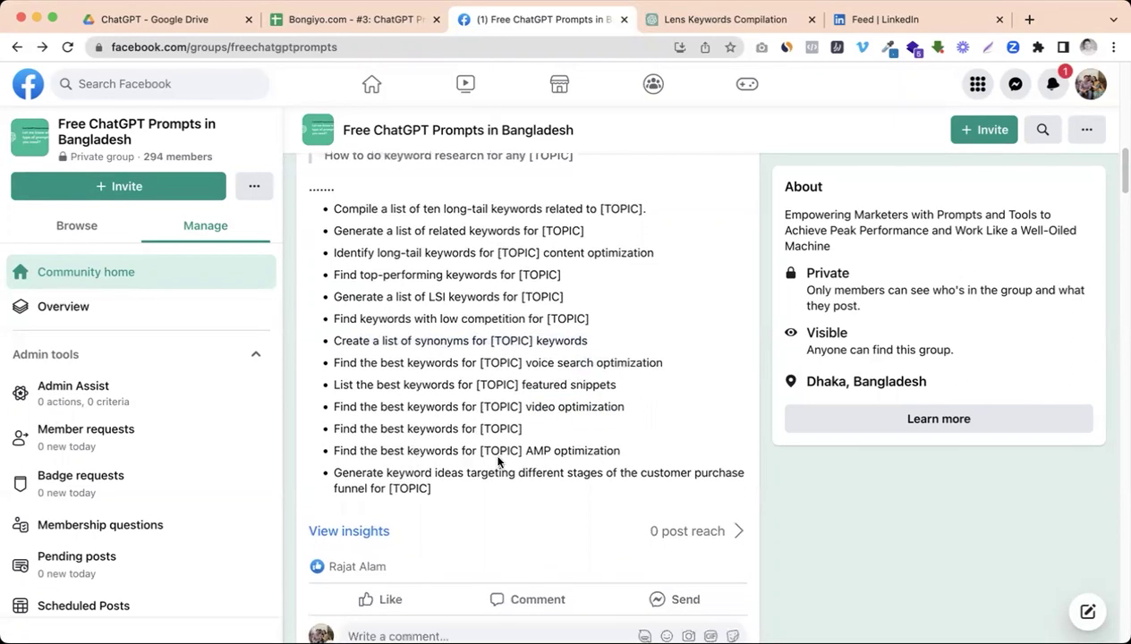
left_click_drag(525, 451, 633, 452)
left_click(549, 452)
scroll(462, 448, "down", 3)
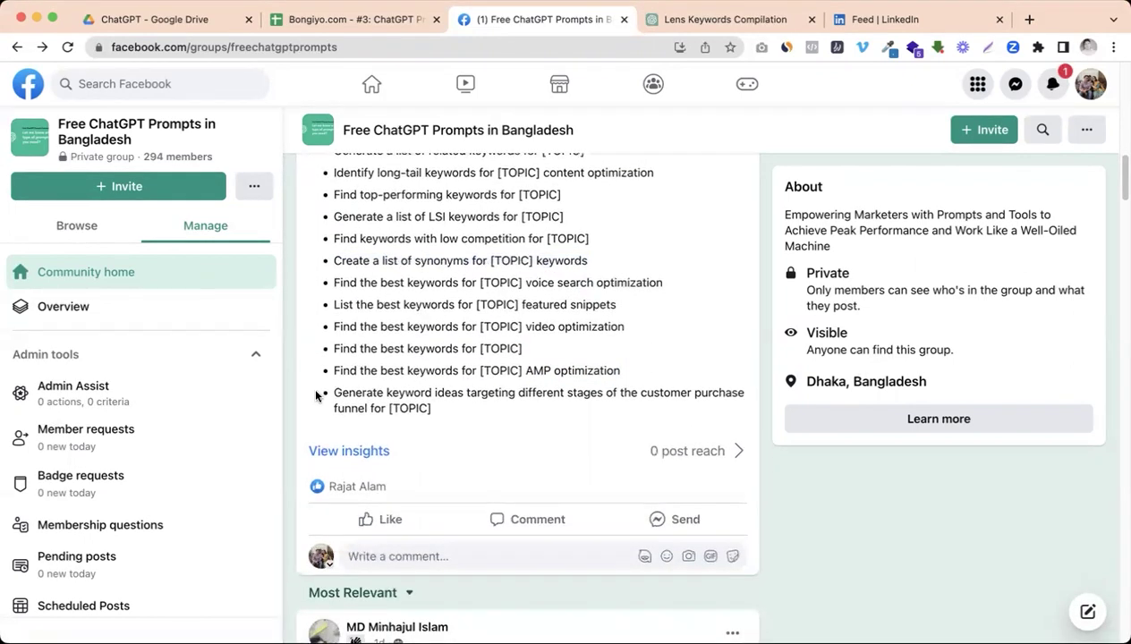
Copy the customer purchase funnel keyword prompt into a new ChatGPT message.
left_click_drag(331, 393, 431, 411)
key("super+c")
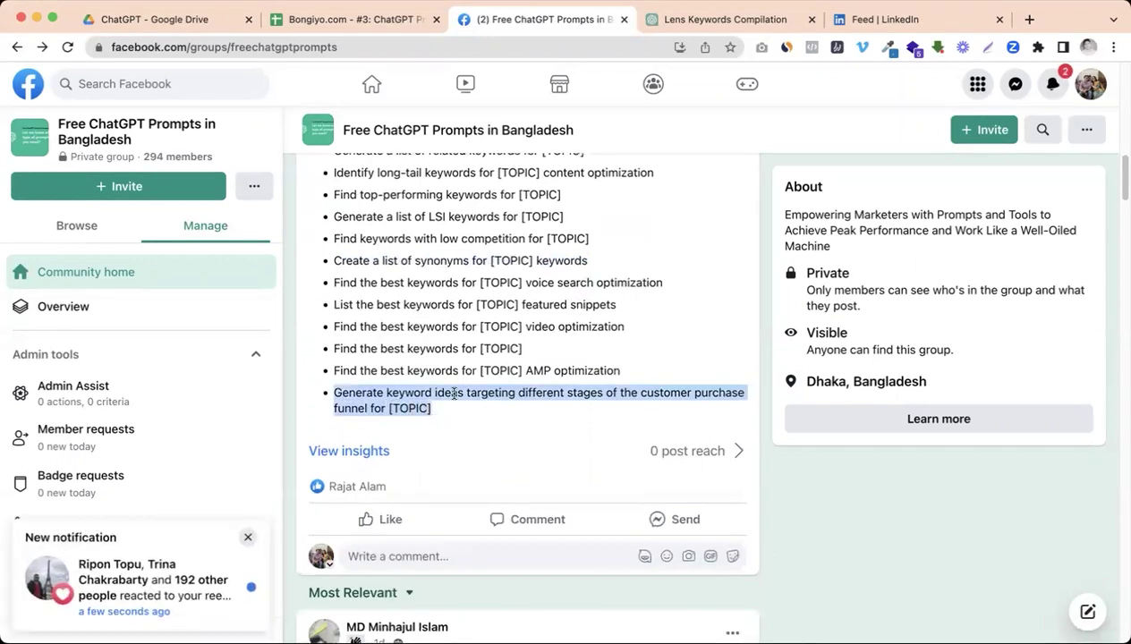
left_click(715, 19)
key("super+v")
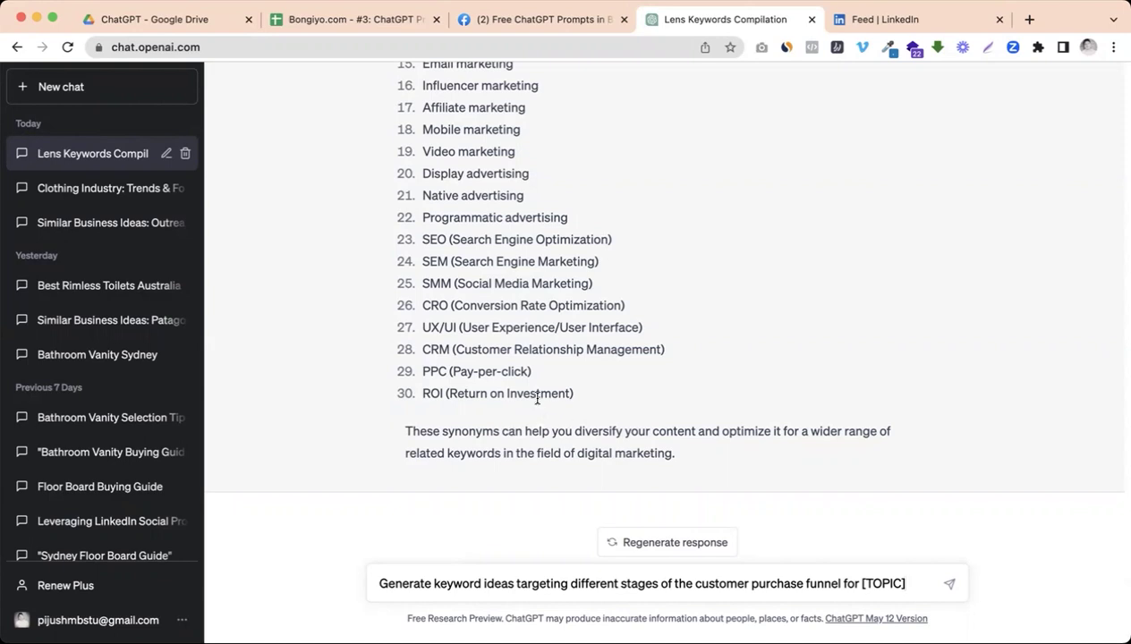
Copy 'Internet marketing' from the synonyms list and paste it over [TOPIC] in the funnel prompt.
scroll(537, 398, "up", 5)
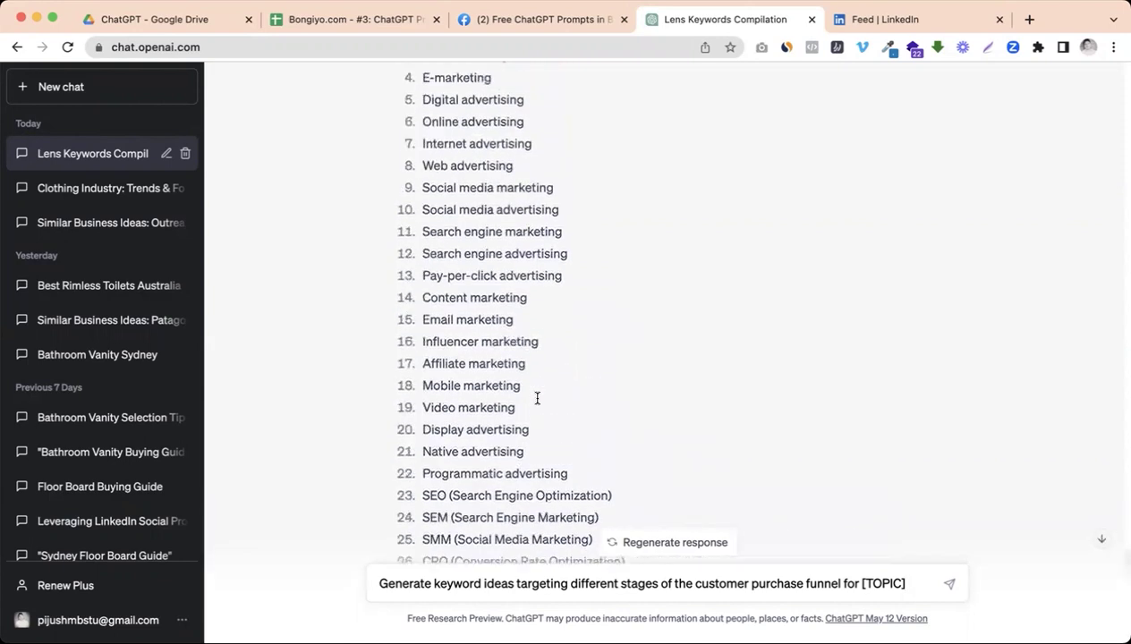
scroll(536, 398, "up", 5)
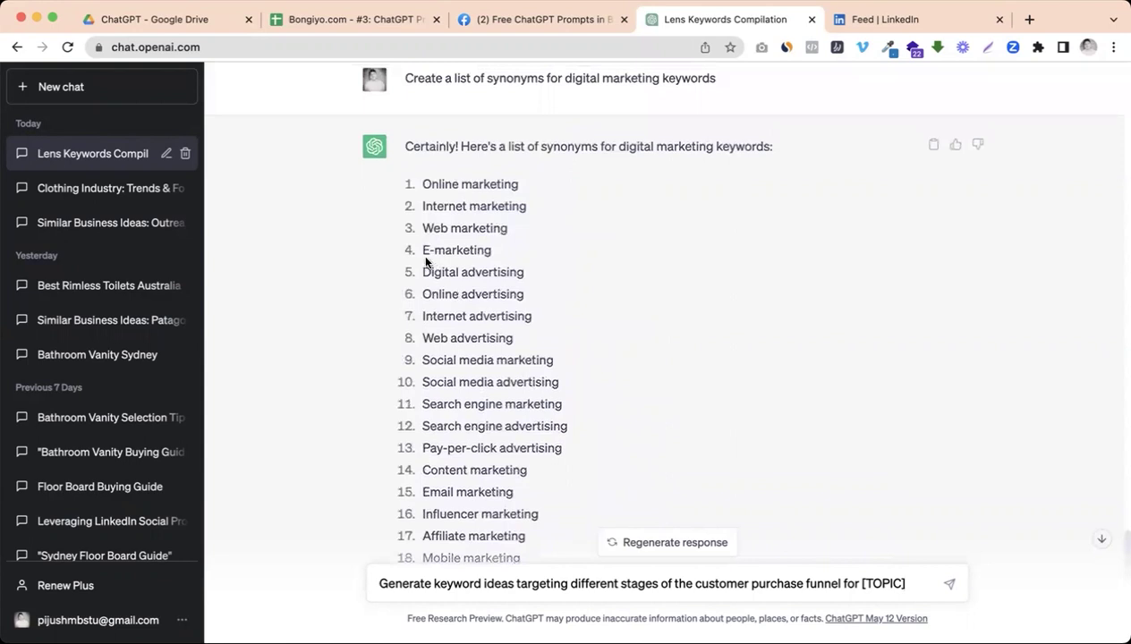
left_click_drag(422, 250, 489, 253)
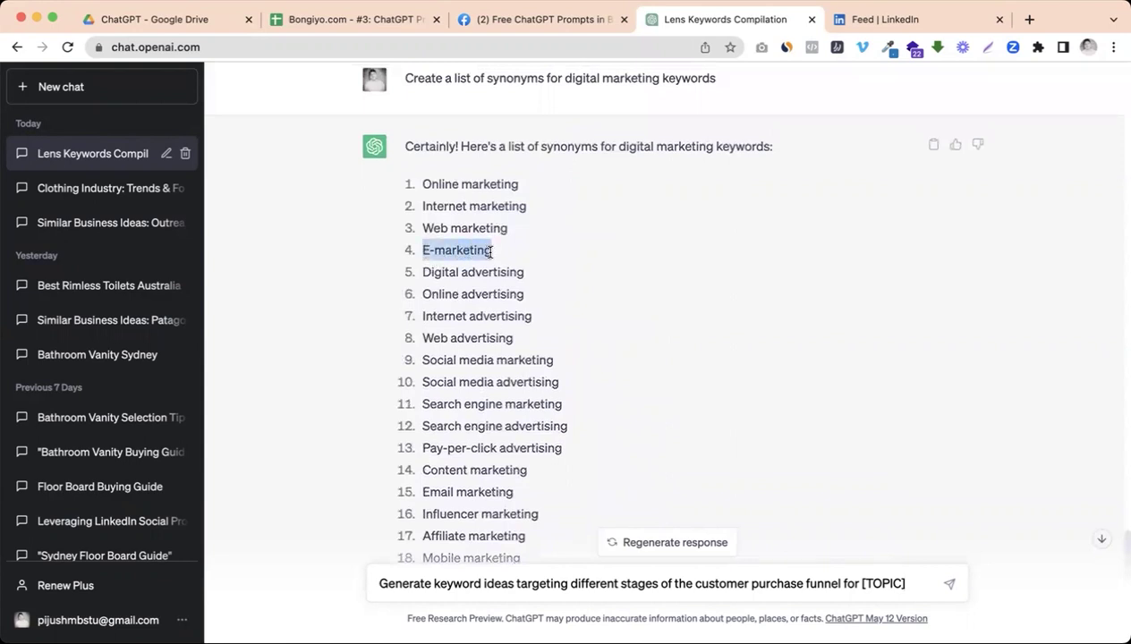
left_click_drag(422, 206, 527, 207)
key("super+c")
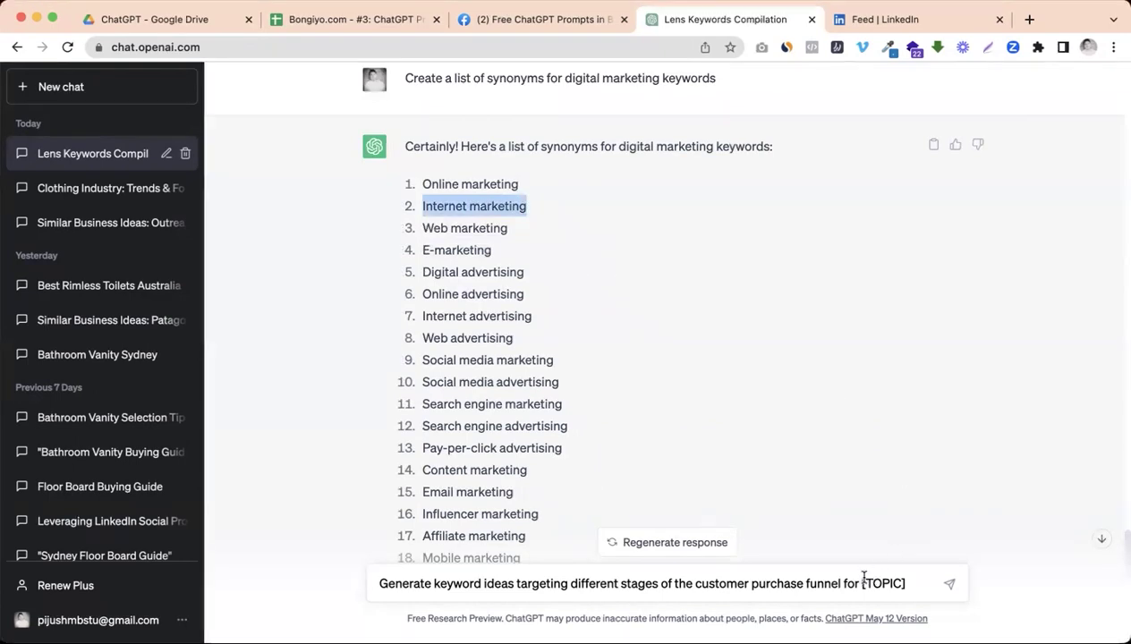
left_click_drag(906, 583, 861, 584)
key("super+v")
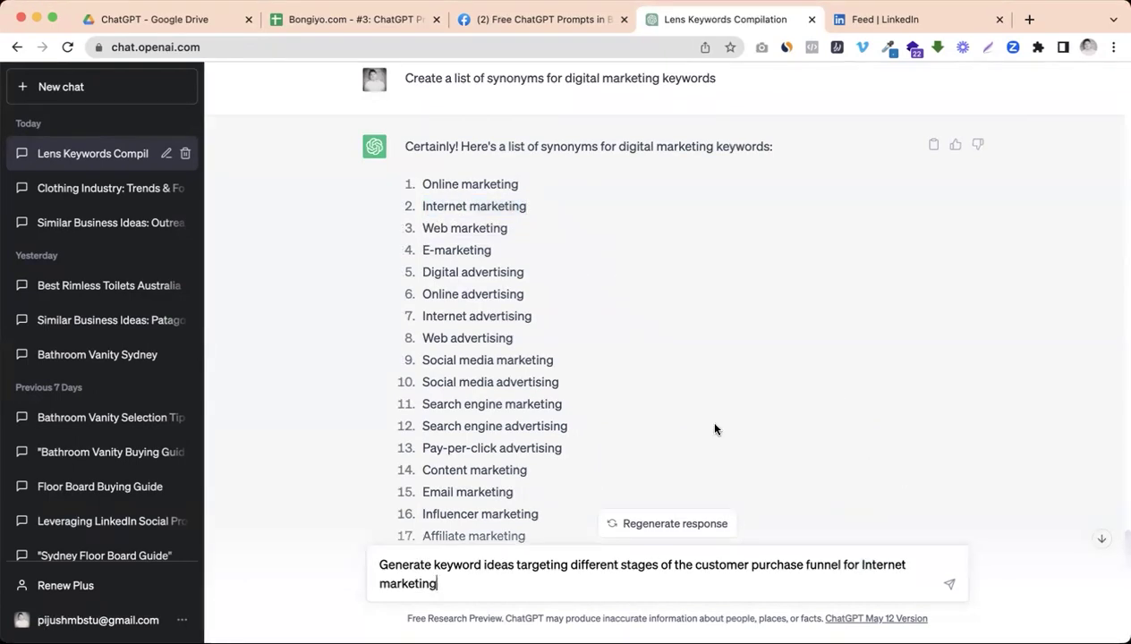
Send the purchase-funnel prompt and read the Internet marketing keywords from the Awareness stage onward.
key("Return")
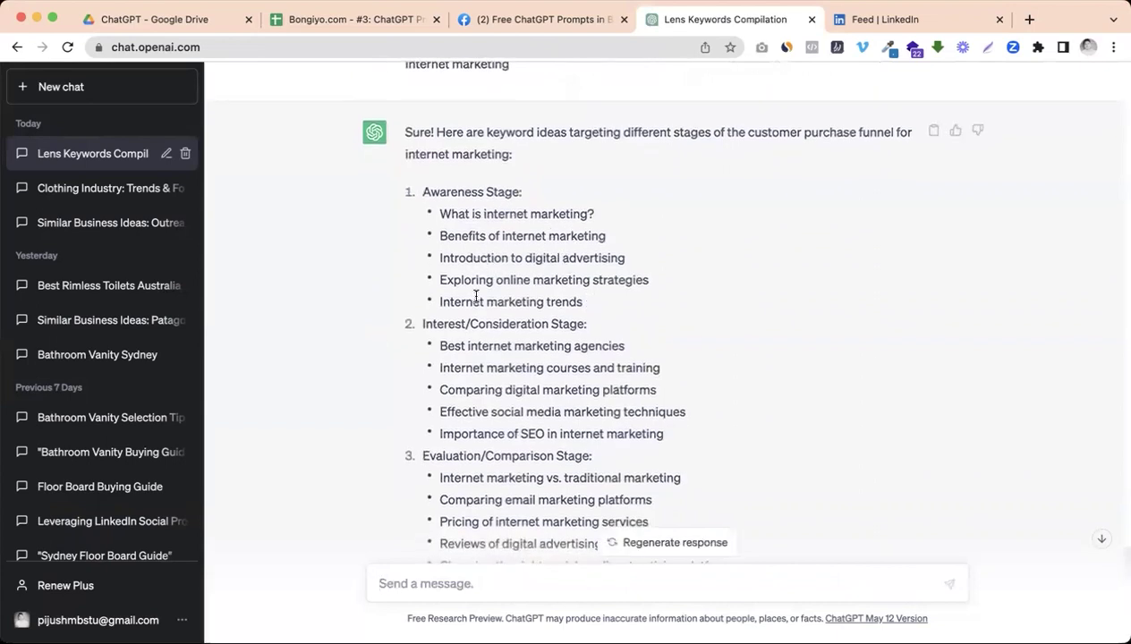
scroll(486, 300, "down", 3)
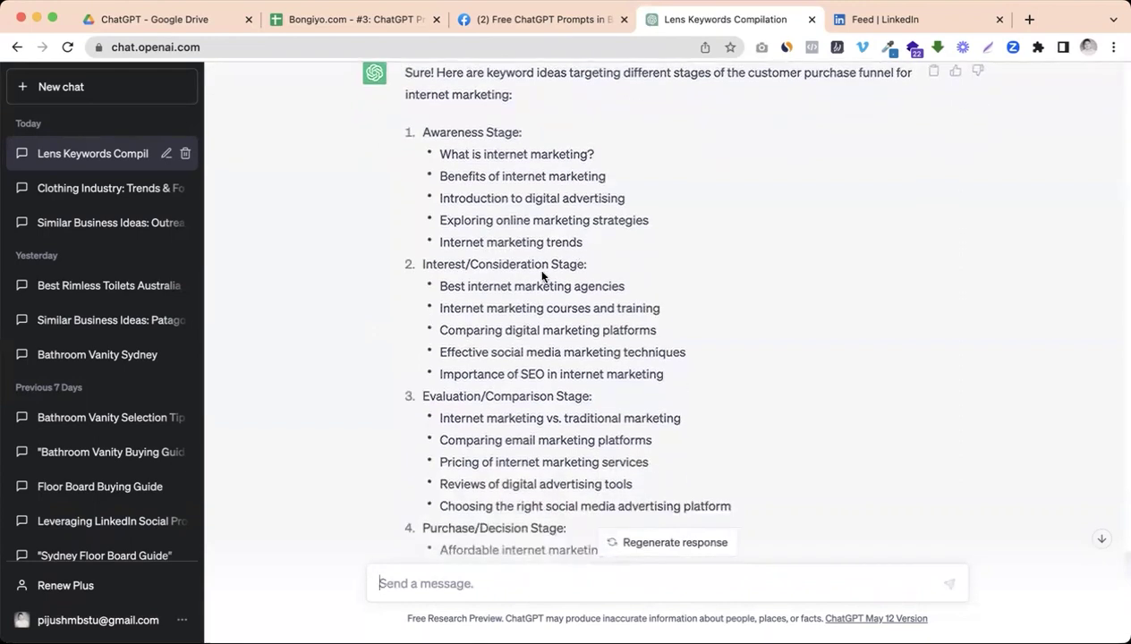
scroll(528, 277, "down", 1)
scroll(474, 290, "down", 2)
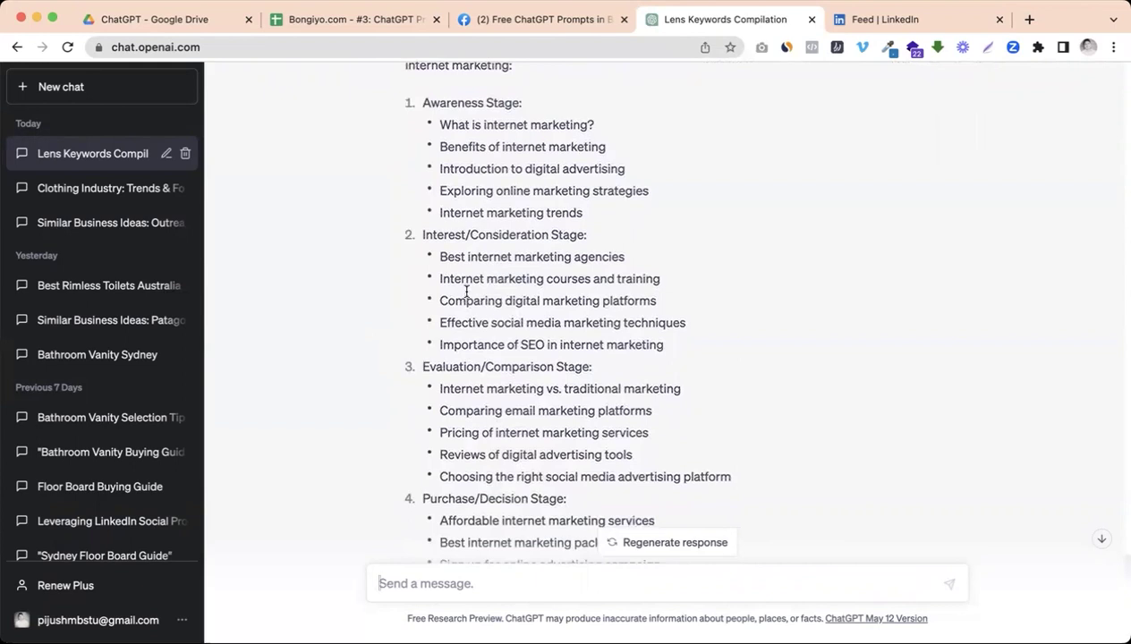
scroll(494, 322, "down", 5)
scroll(557, 282, "down", 3)
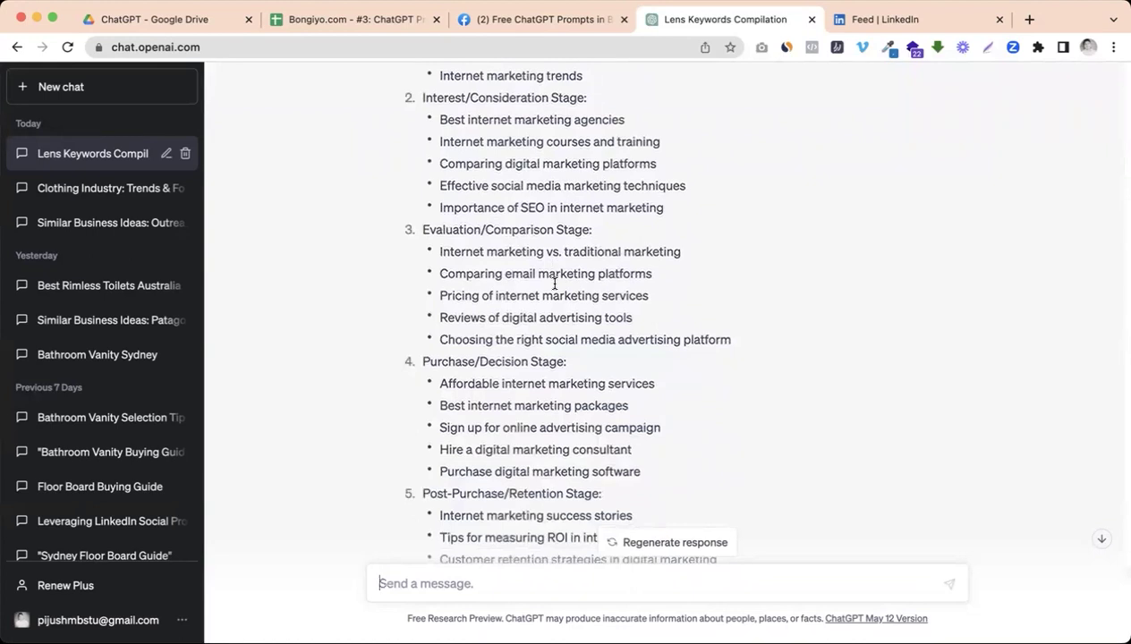
scroll(537, 282, "down", 1)
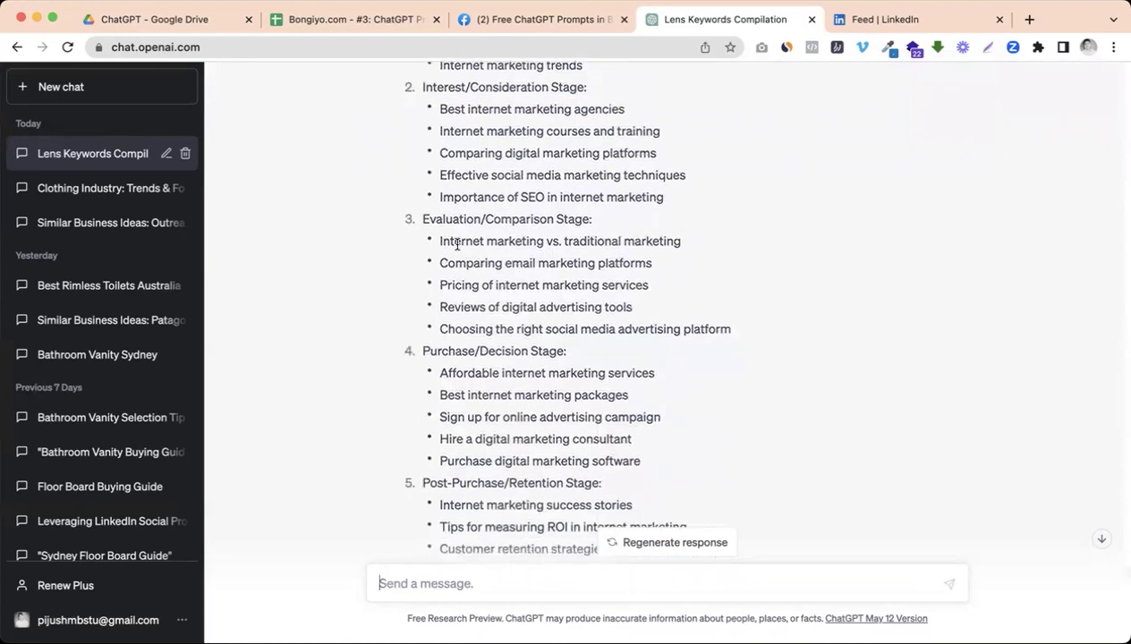
scroll(501, 264, "down", 5)
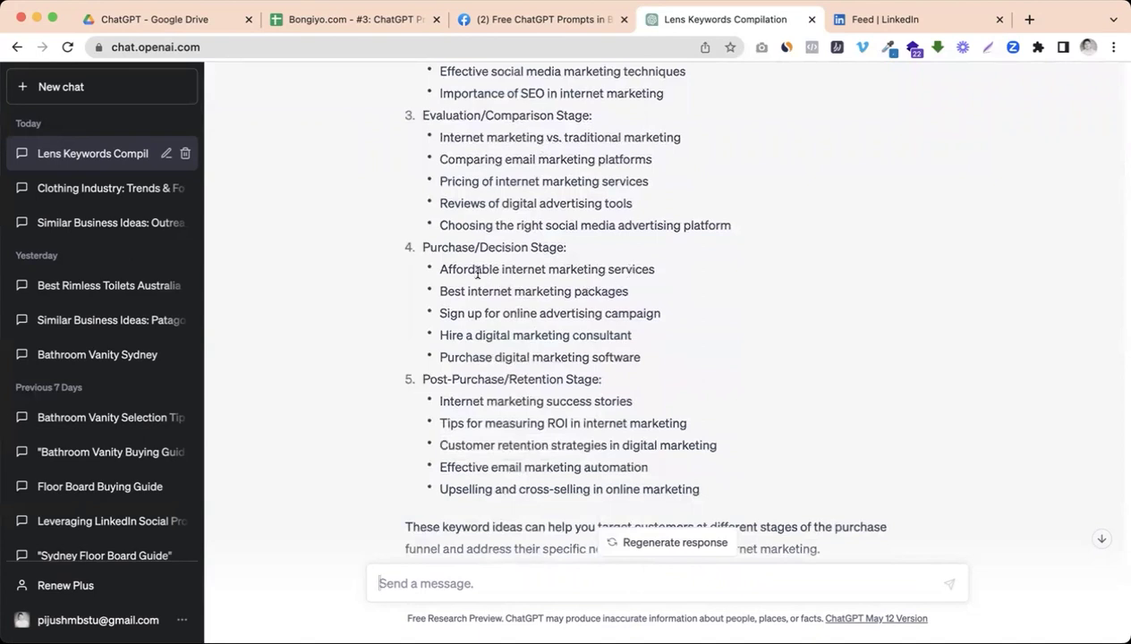
Briefly highlight 'Affordable' among decision-stage keywords, then read through to Post-Purchase/Retention.
double_click(474, 271)
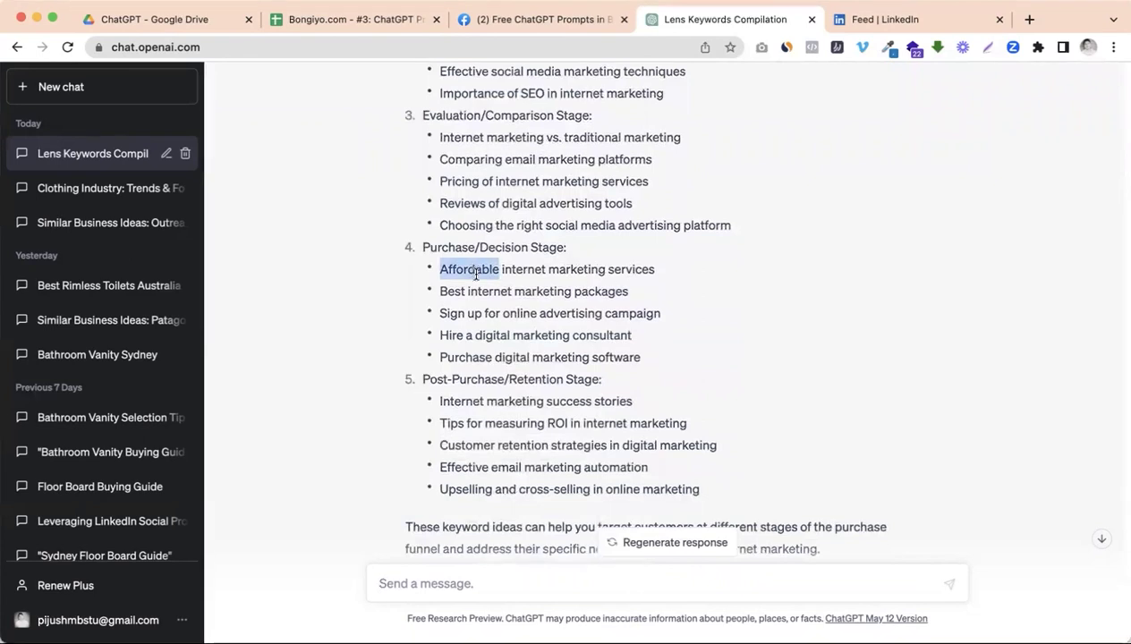
left_click(463, 274)
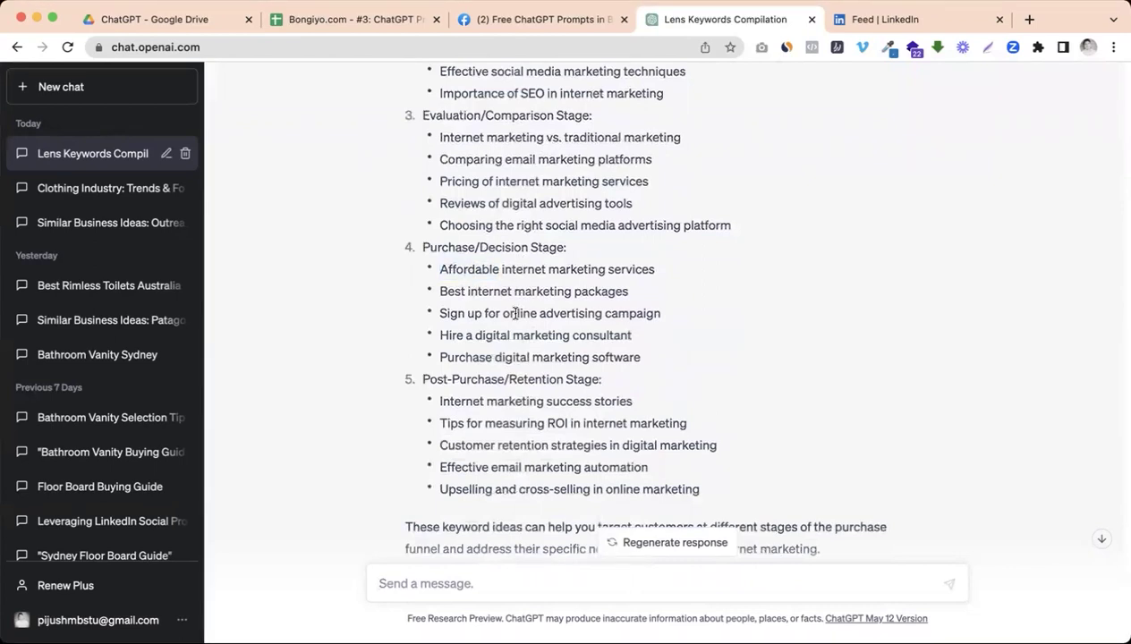
scroll(542, 386, "down", 2)
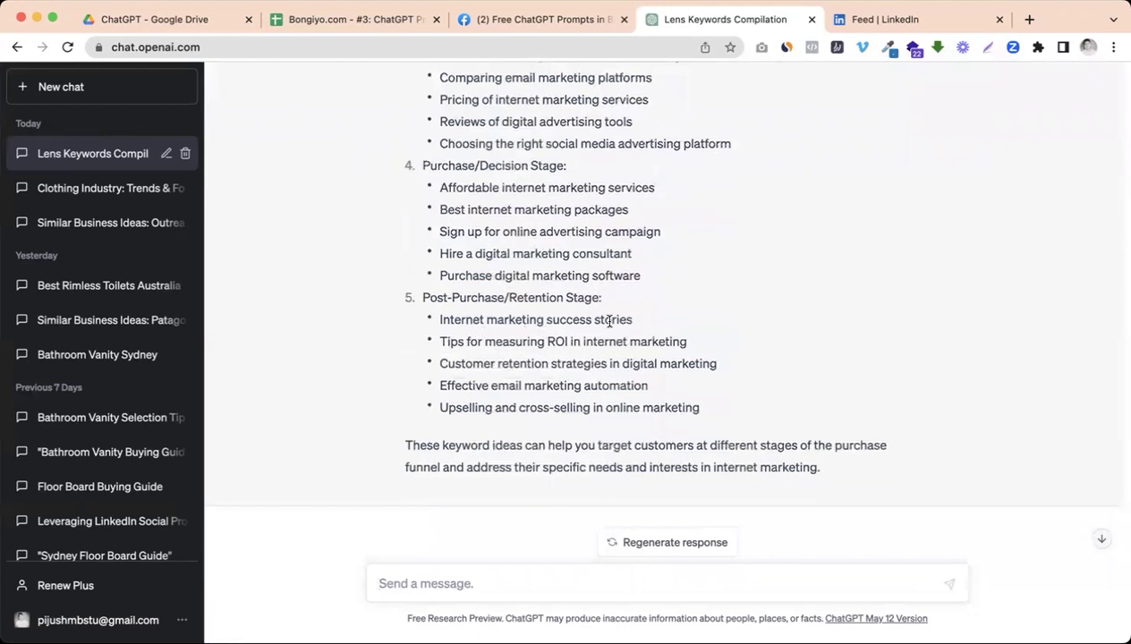
scroll(549, 377, "down", 1)
scroll(549, 377, "up", 10)
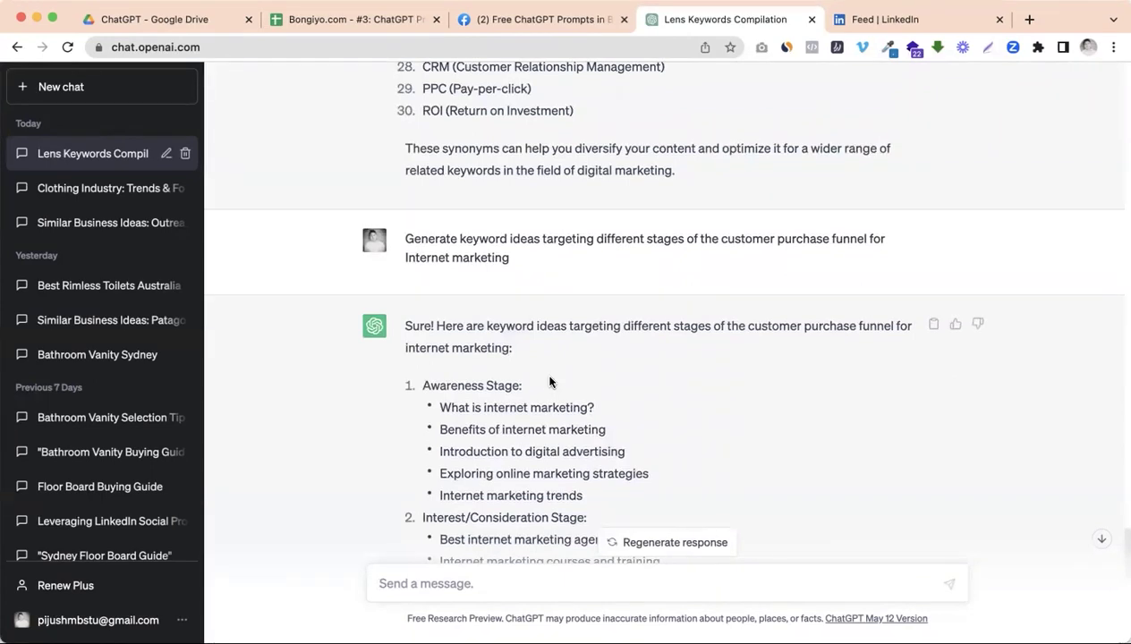
scroll(538, 370, "down", 3)
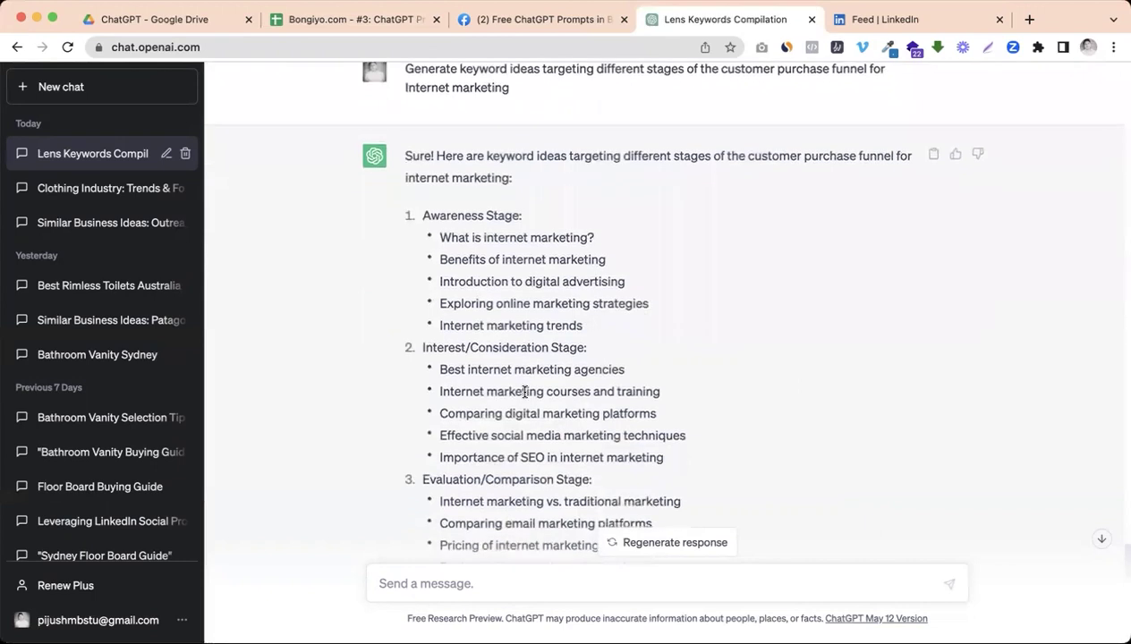
scroll(524, 391, "down", 3)
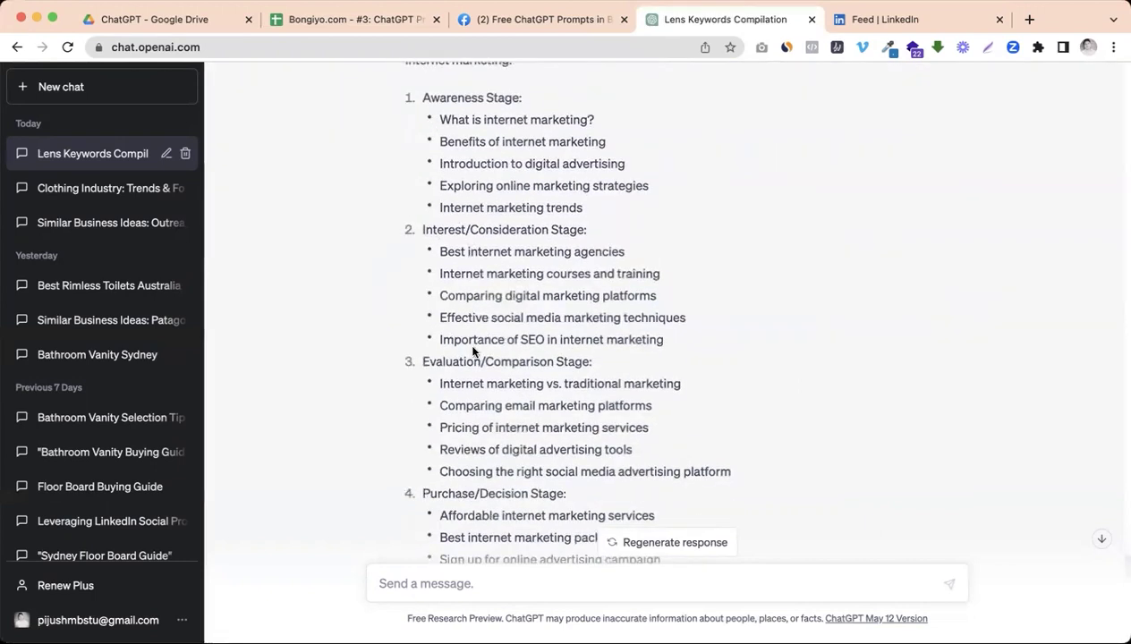
scroll(487, 354, "down", 3)
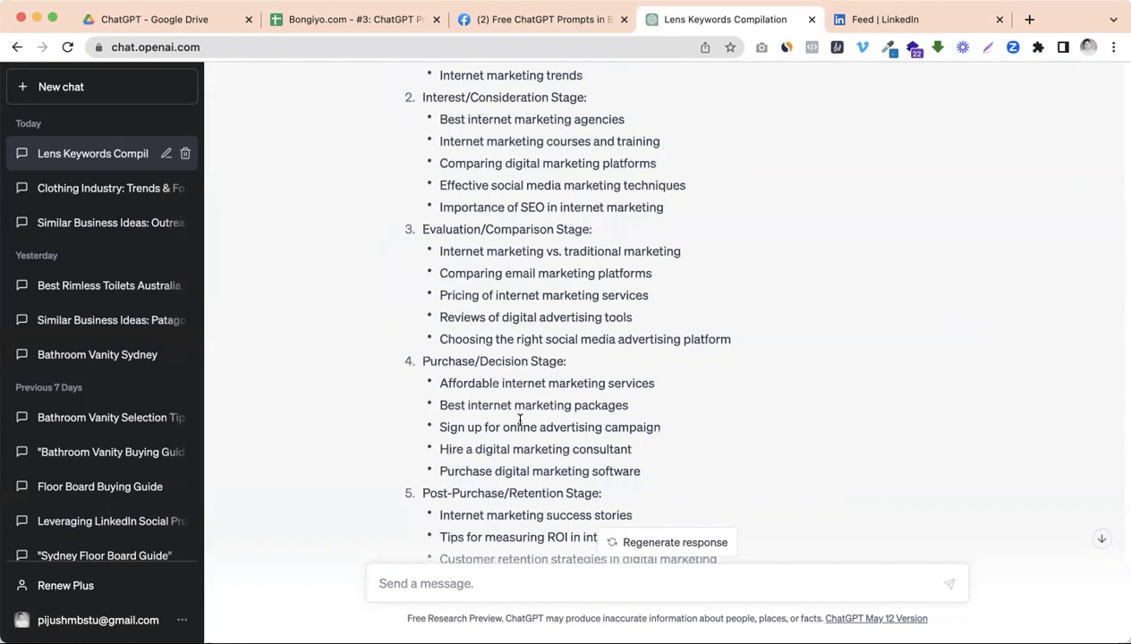
scroll(519, 421, "down", 5)
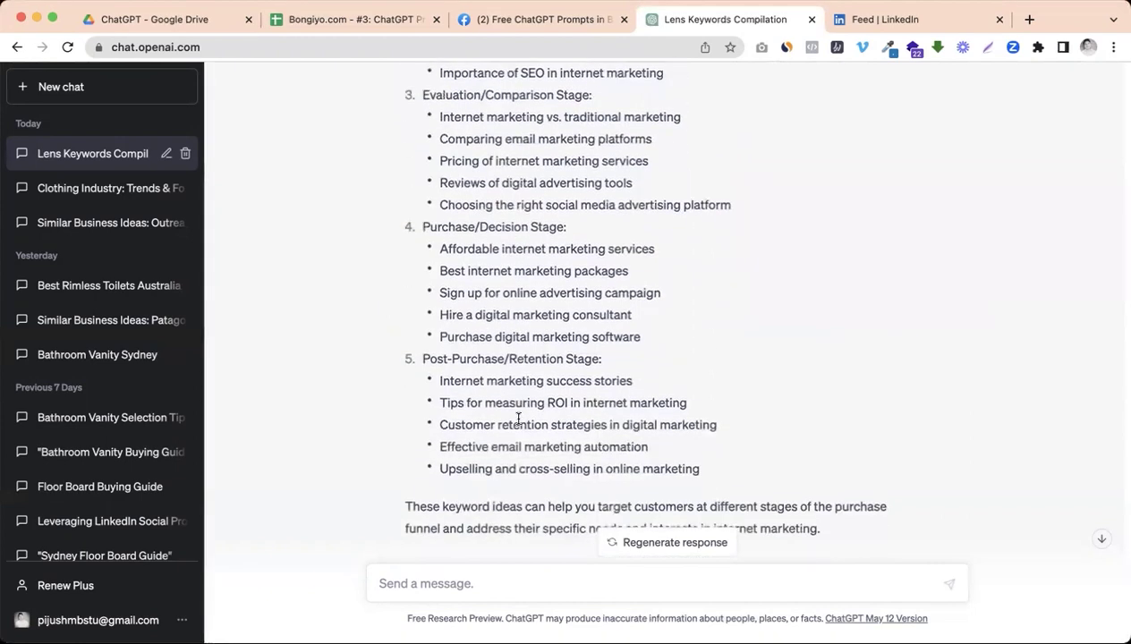
scroll(514, 420, "up", 5)
scroll(519, 421, "down", 5)
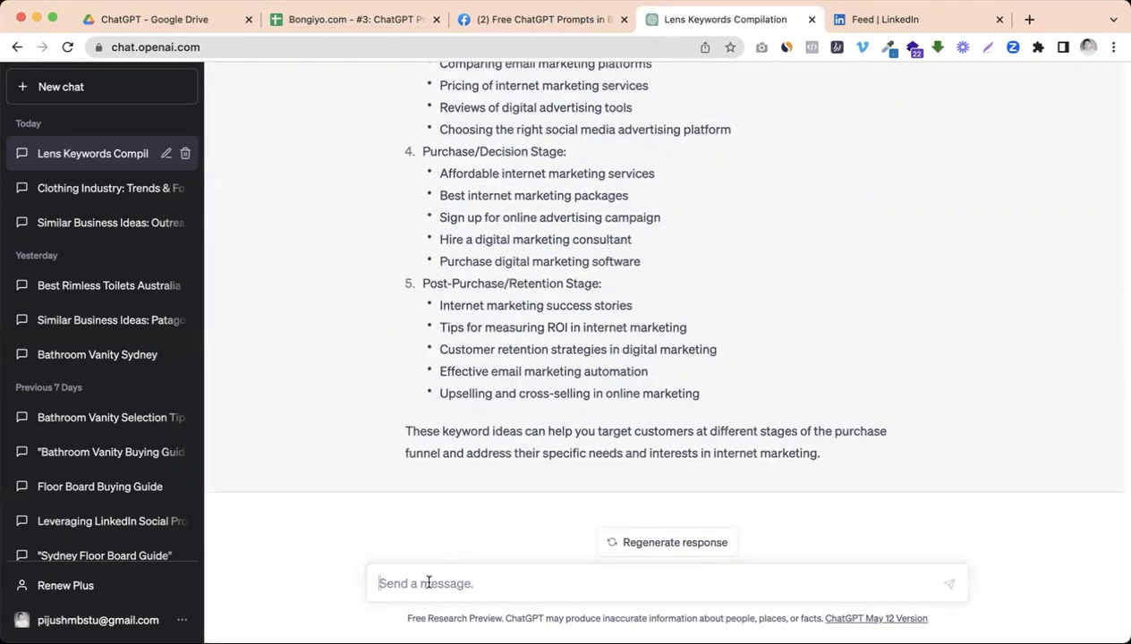
Ask 'TOFU vs MOFU vs BOFU vs ROFU' and read the stage explanations with example keywords.
type("TOFU v")
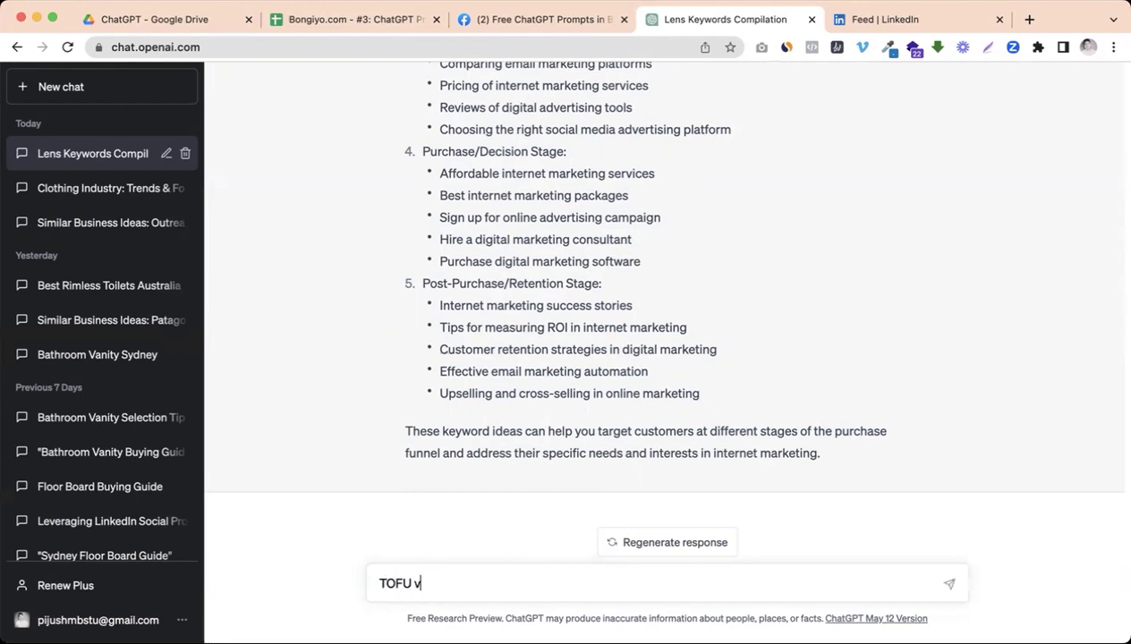
type("s MOFU vs B")
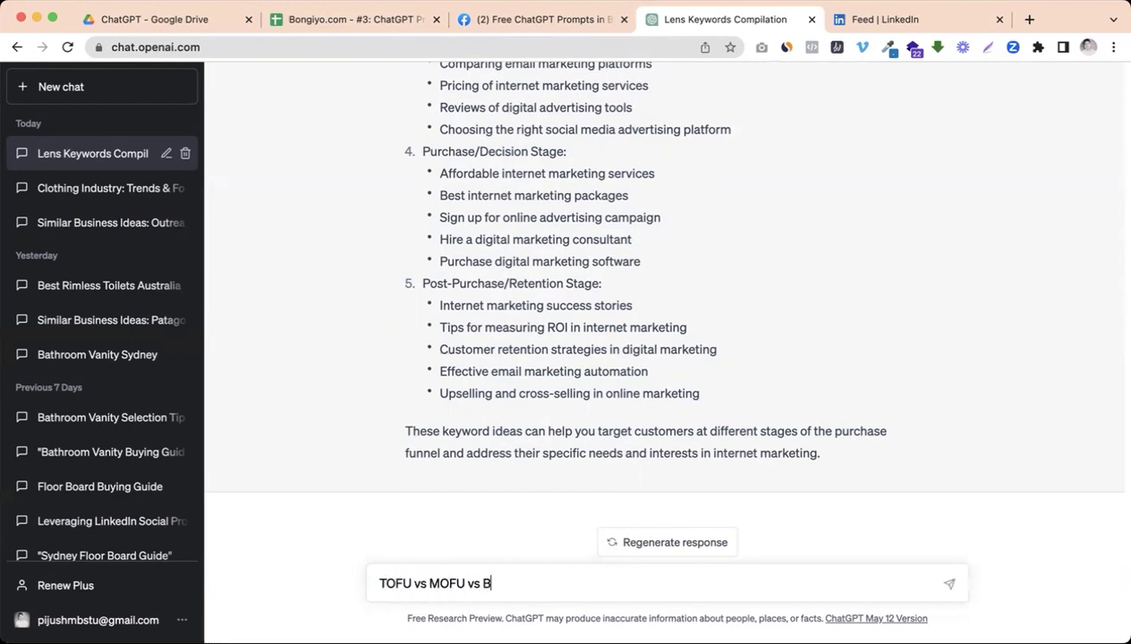
type("OFU vs ROFU")
key("Return")
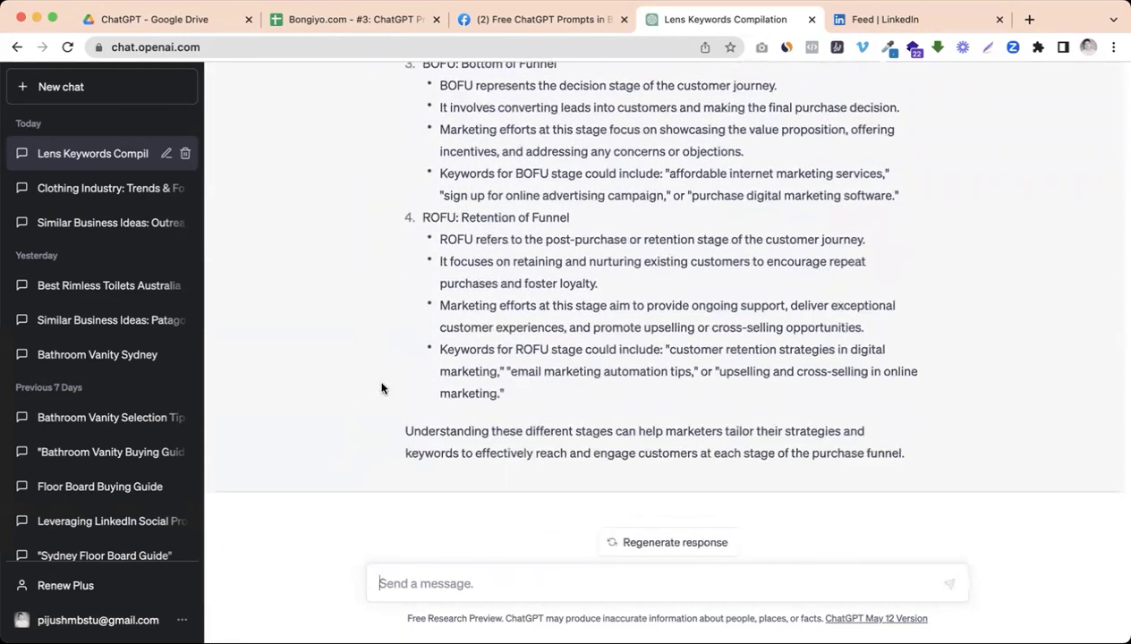
scroll(381, 388, "up", 6)
scroll(381, 389, "down", 2)
scroll(382, 390, "down", 1)
scroll(669, 322, "down", 5)
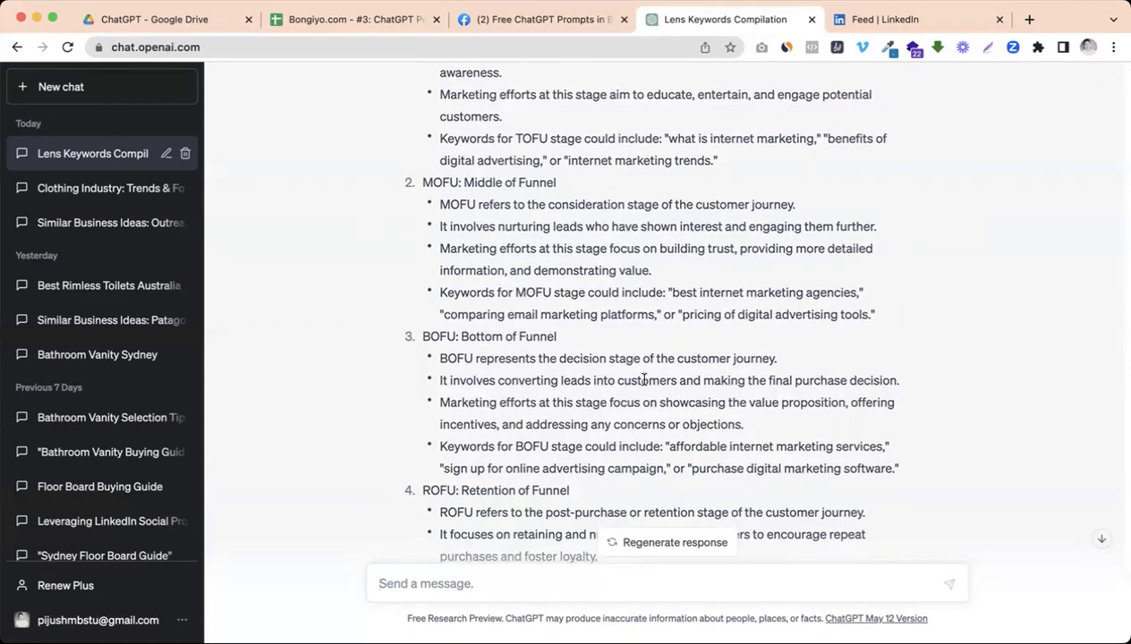
scroll(643, 376, "down", 2)
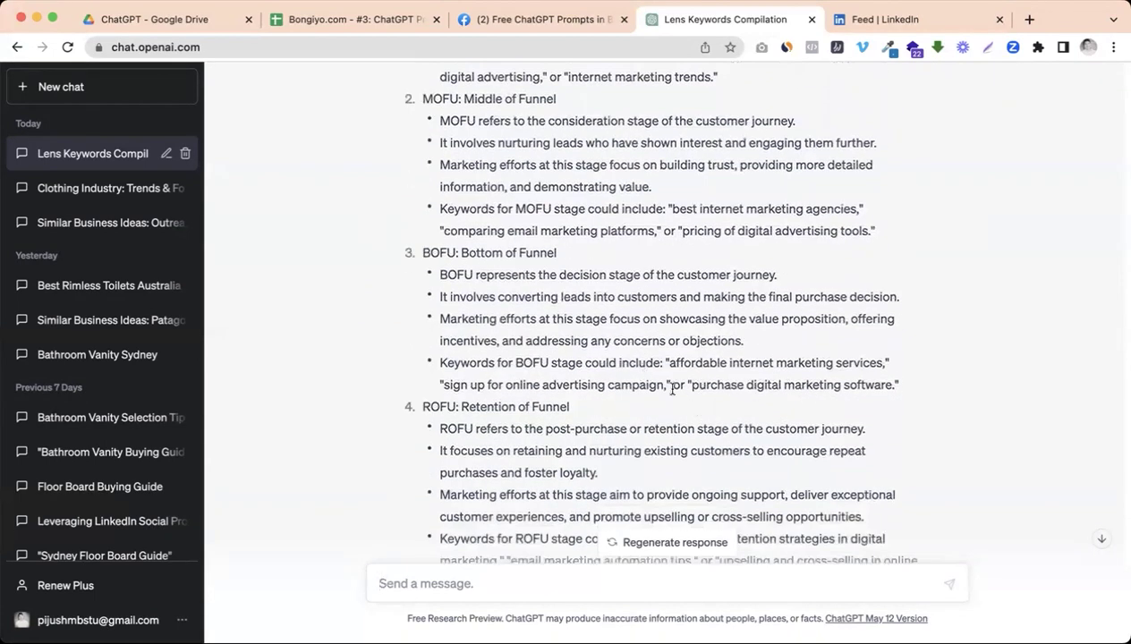
scroll(578, 417, "down", 3)
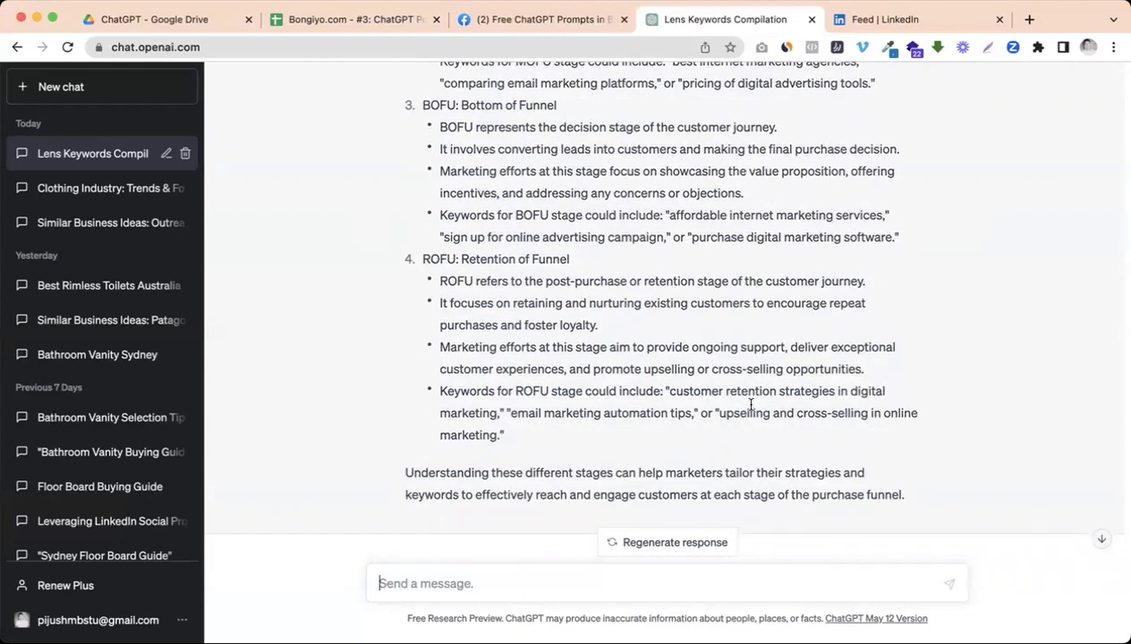
scroll(519, 421, "up", 10)
Return to the Facebook group's Prompts #6 post.
key("ctrl+shift+Tab")
left_click(561, 351)
scroll(562, 352, "up", 3)
scroll(562, 346, "up", 2)
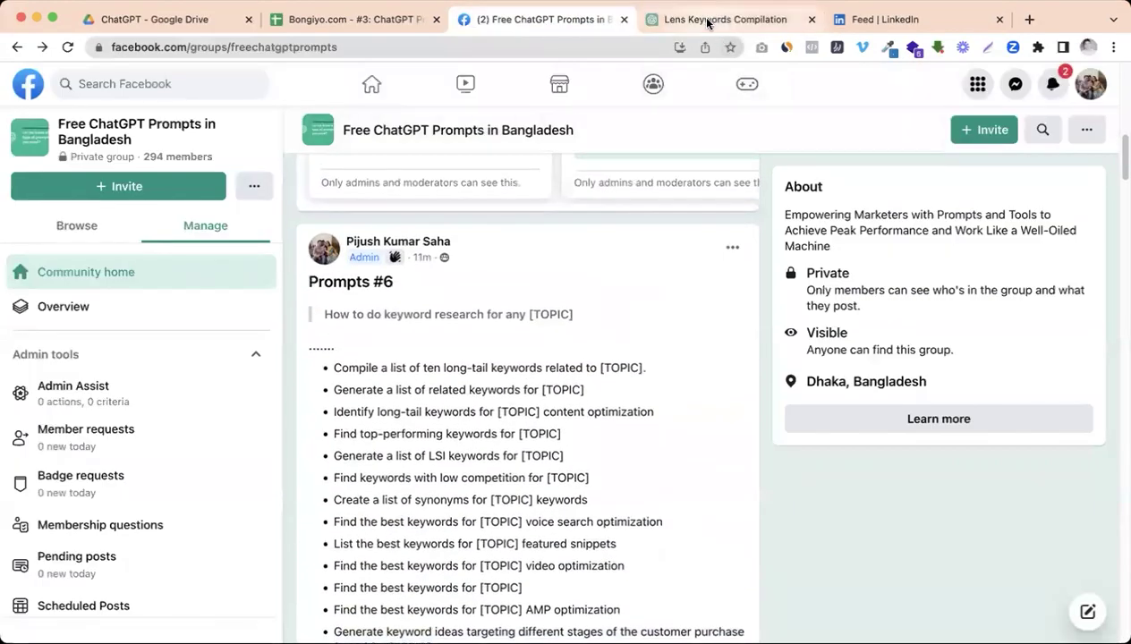